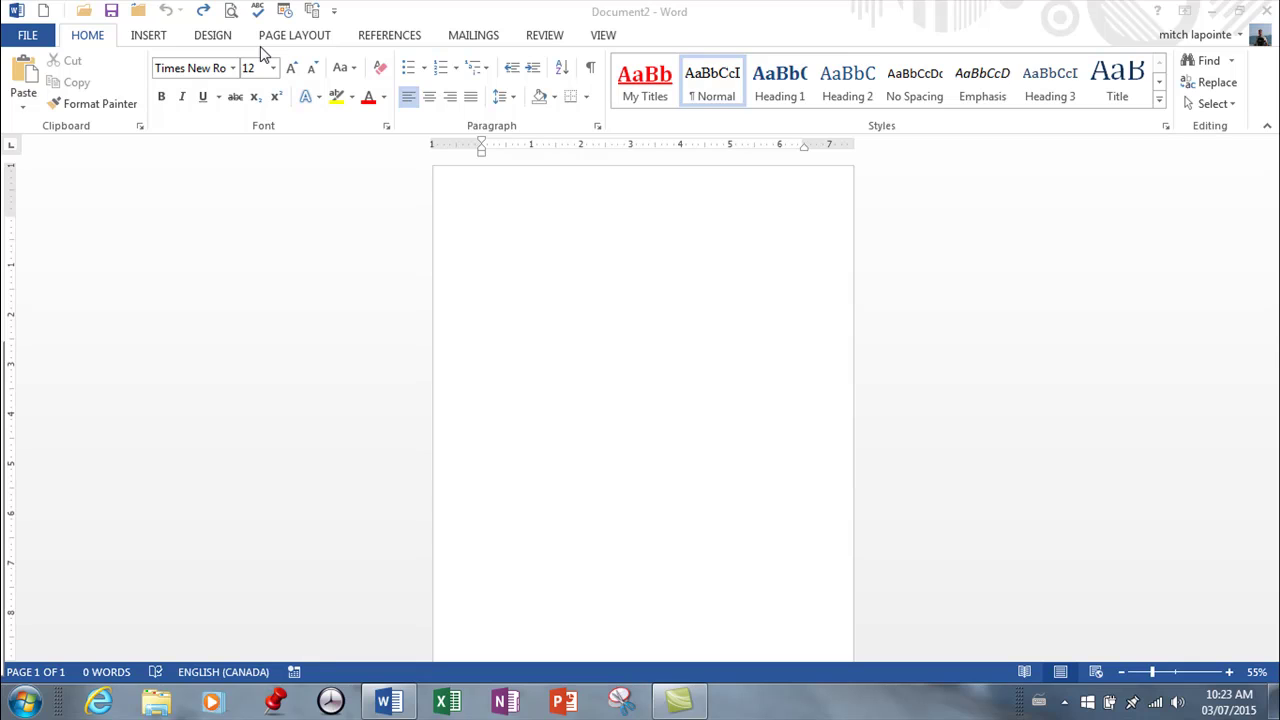
Choose Calibri as the font in the document's Font settings
{"action": "left_click", "coordinate": [387, 128]}
{"action": "left_click", "coordinate": [387, 130]}
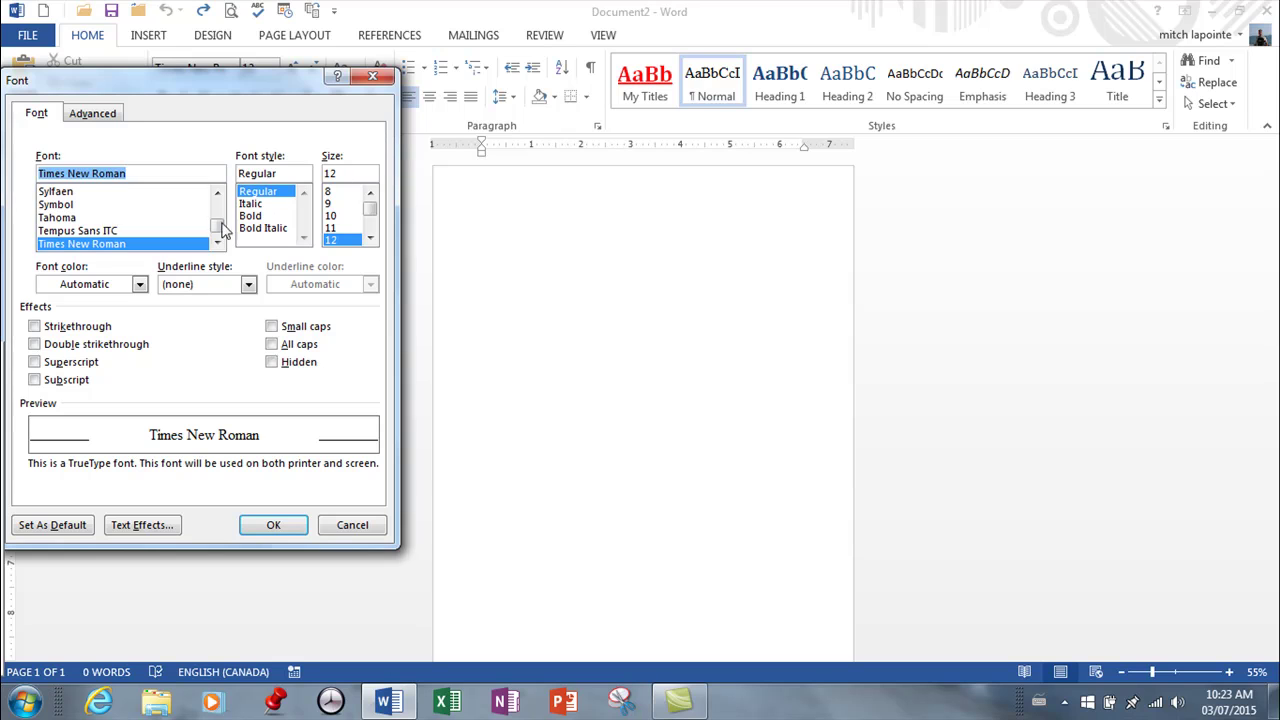
{"action": "mouse_move", "coordinate": [217, 225]}
{"action": "left_mouse_down"}
{"action": "mouse_move", "coordinate": [217, 198]}
{"action": "mouse_move", "coordinate": [217, 212]}
{"action": "left_mouse_up"}
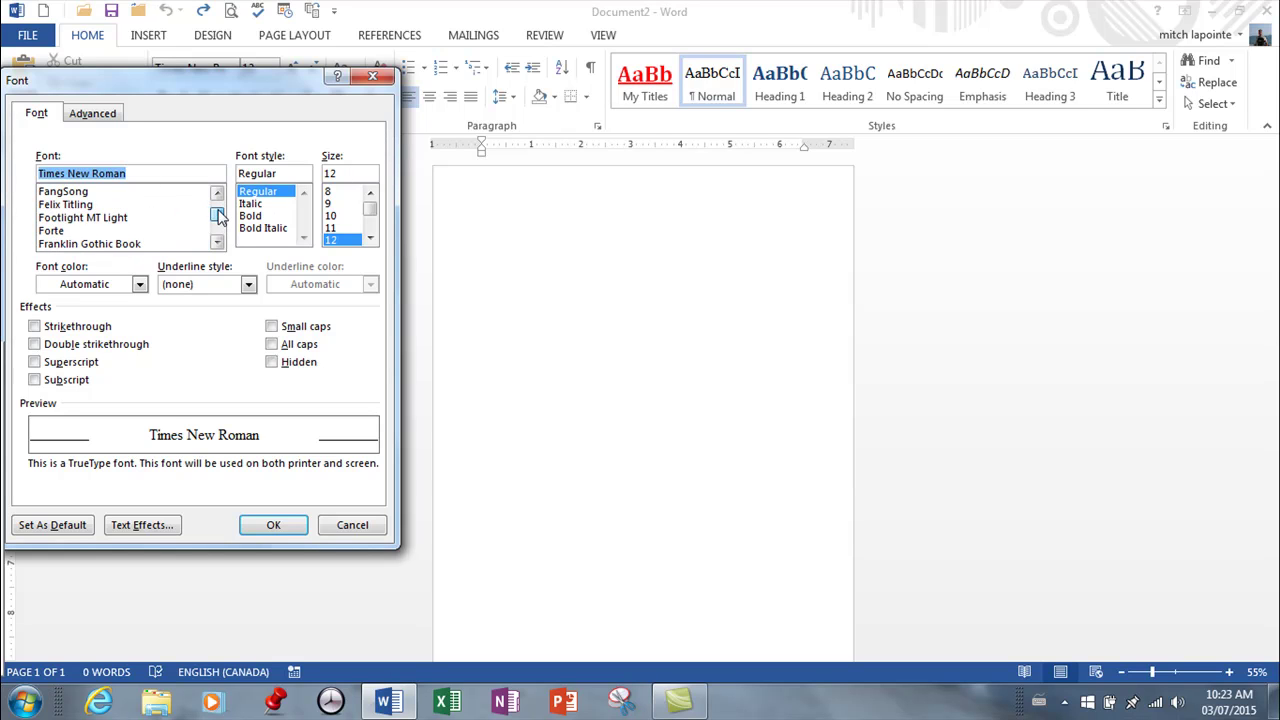
{"action": "left_click", "coordinate": [217, 194]}
{"action": "left_click", "coordinate": [217, 194]}
{"action": "left_click", "coordinate": [217, 194]}
{"action": "left_click", "coordinate": [217, 194]}
{"action": "left_click", "coordinate": [217, 195]}
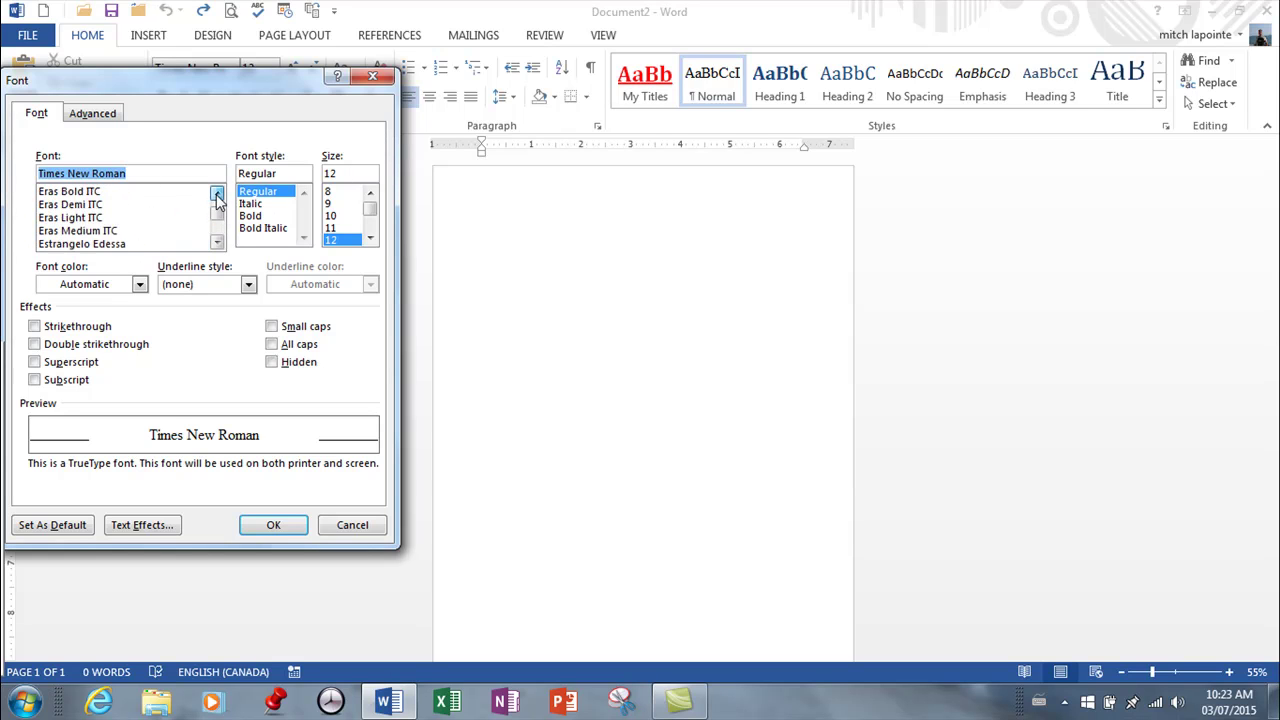
{"action": "left_click", "coordinate": [217, 195]}
{"action": "left_click", "coordinate": [217, 195]}
{"action": "left_click", "coordinate": [217, 195]}
{"action": "left_click", "coordinate": [217, 195]}
{"action": "left_click", "coordinate": [217, 195]}
{"action": "left_click", "coordinate": [217, 195]}
{"action": "left_click", "coordinate": [217, 195]}
{"action": "left_click", "coordinate": [217, 195]}
{"action": "left_click", "coordinate": [217, 195]}
{"action": "left_click", "coordinate": [217, 195]}
{"action": "left_click", "coordinate": [217, 195]}
{"action": "left_click", "coordinate": [217, 195]}
{"action": "left_click", "coordinate": [217, 195]}
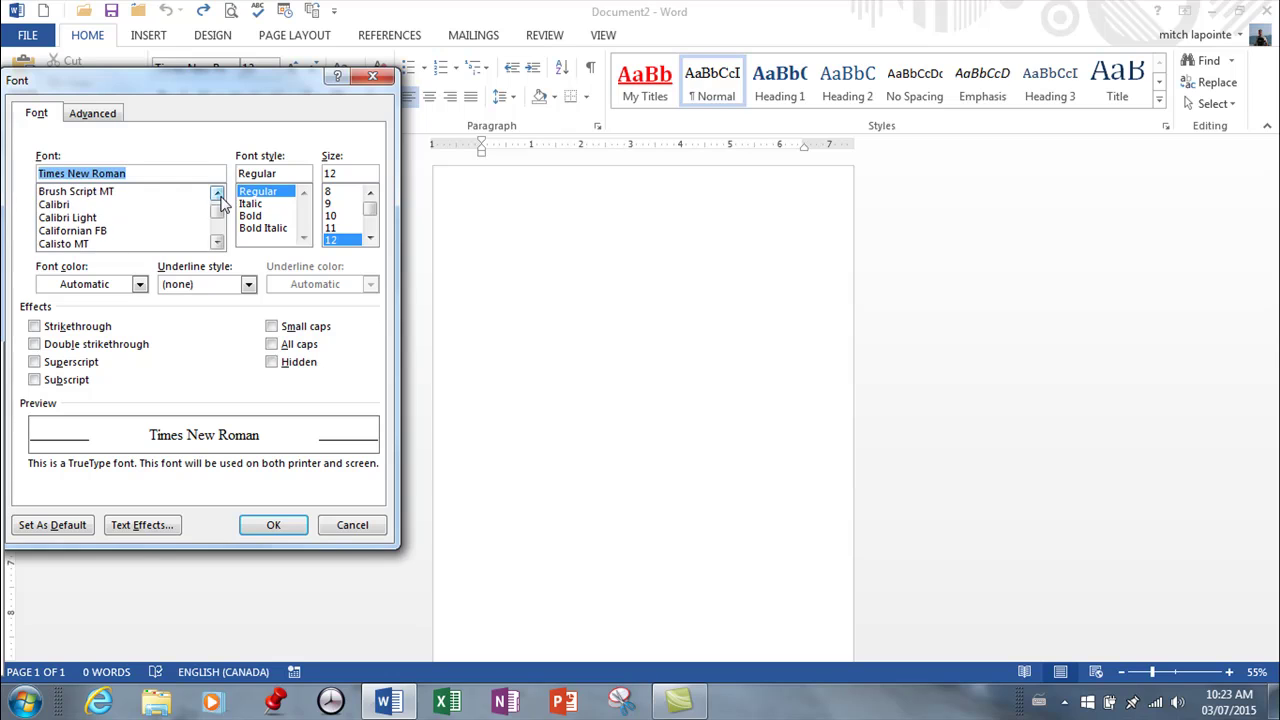
{"action": "left_click", "coordinate": [84, 205]}
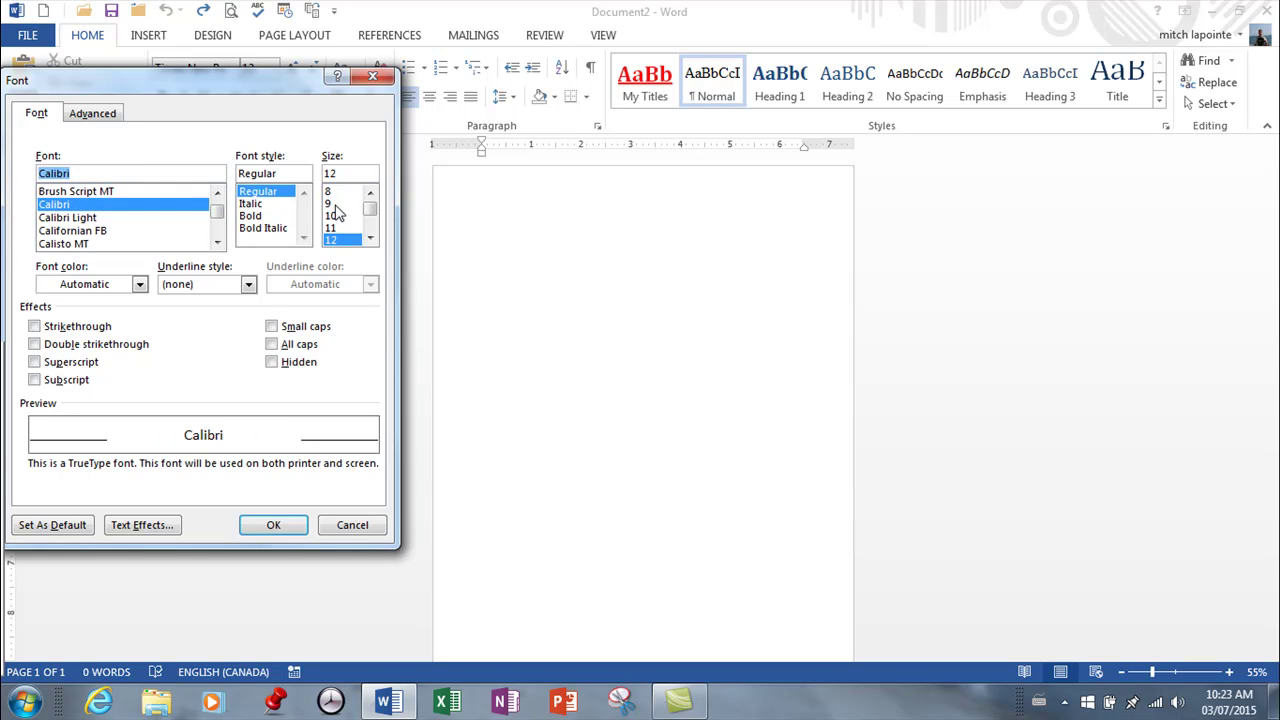
Set the font size to 11 and make it the default for all documents based on the Normal template
{"action": "left_click", "coordinate": [343, 229]}
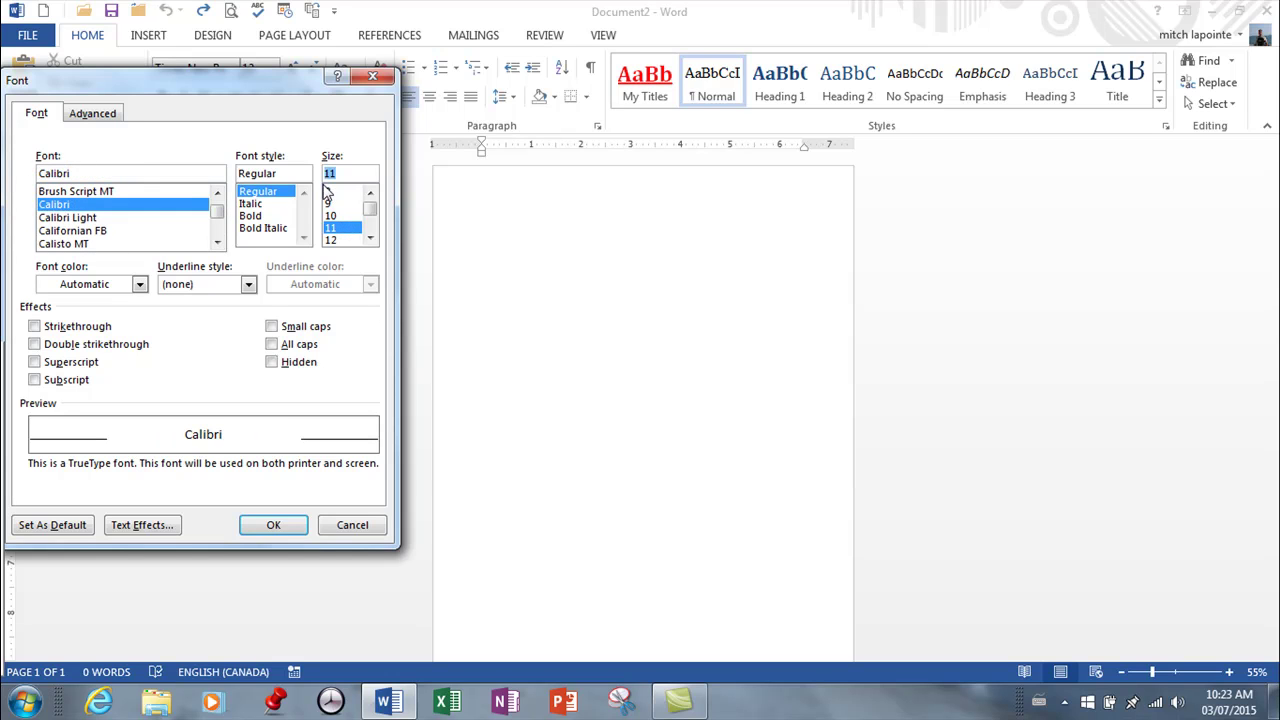
{"action": "left_click", "coordinate": [70, 528]}
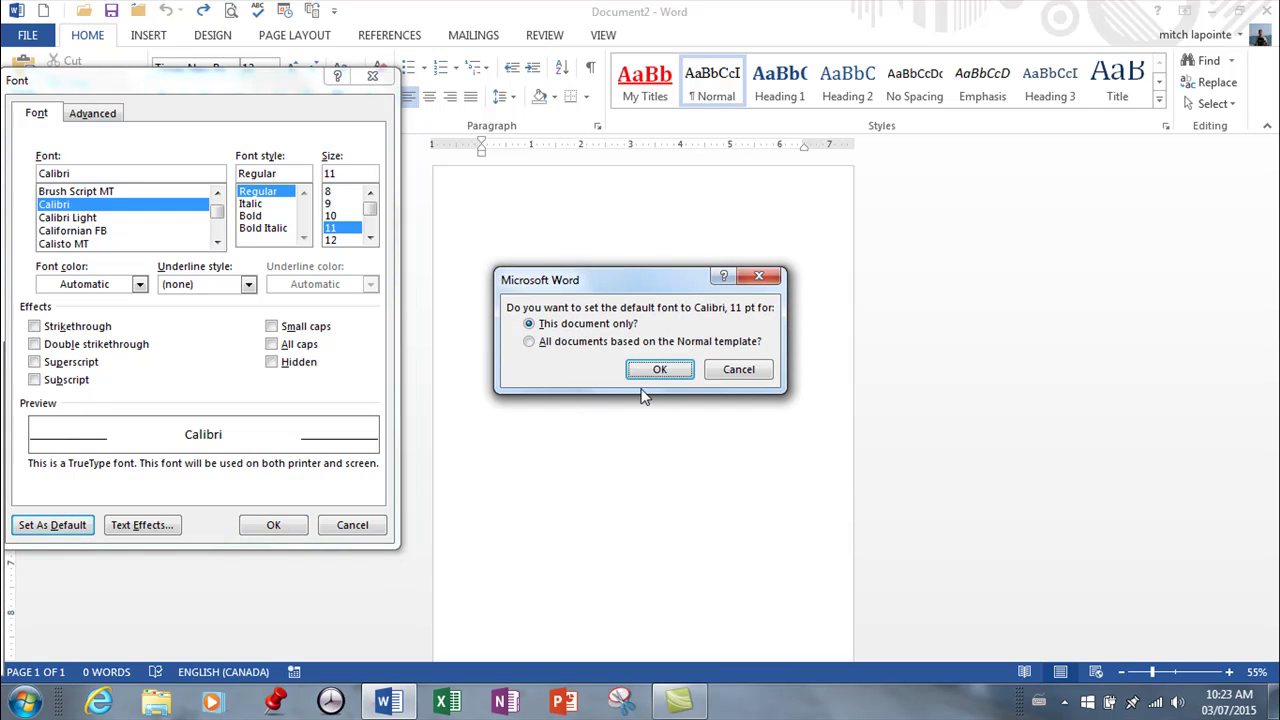
{"action": "left_click", "coordinate": [543, 346]}
{"action": "left_click", "coordinate": [661, 372]}
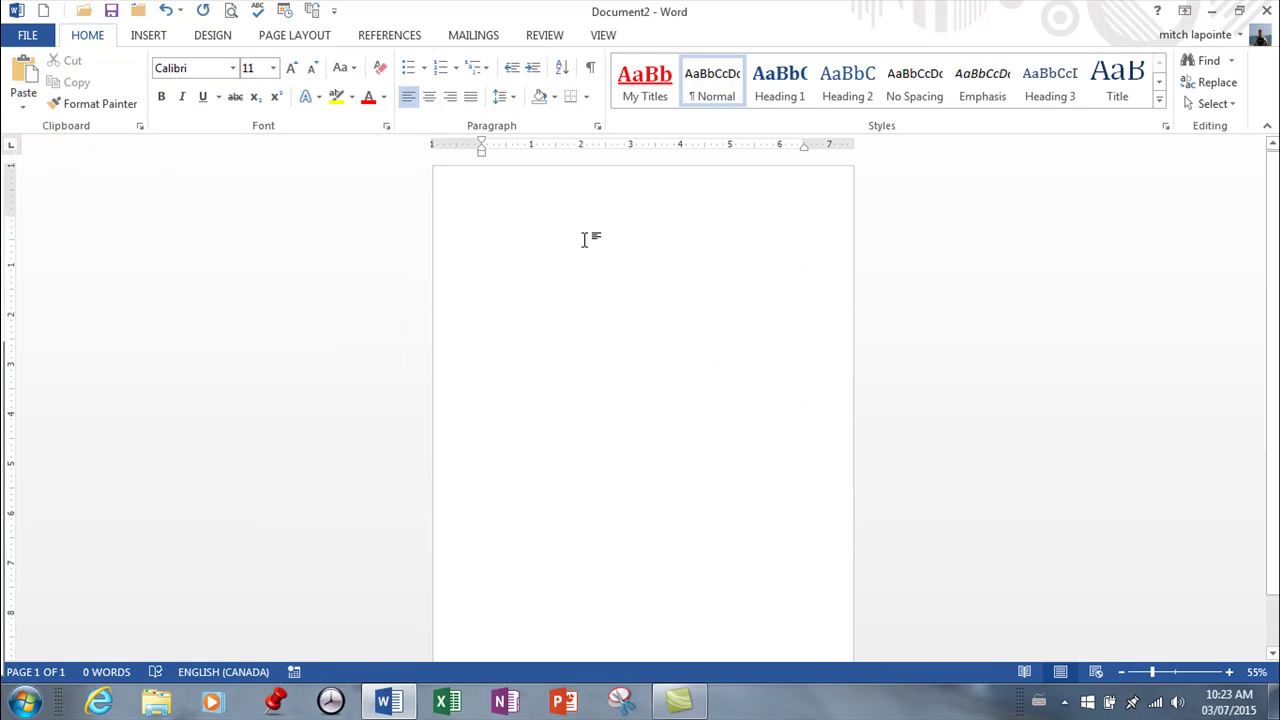
Set the paragraph spacing after to Auto and the line spacing to Single
{"action": "left_click", "coordinate": [597, 127]}
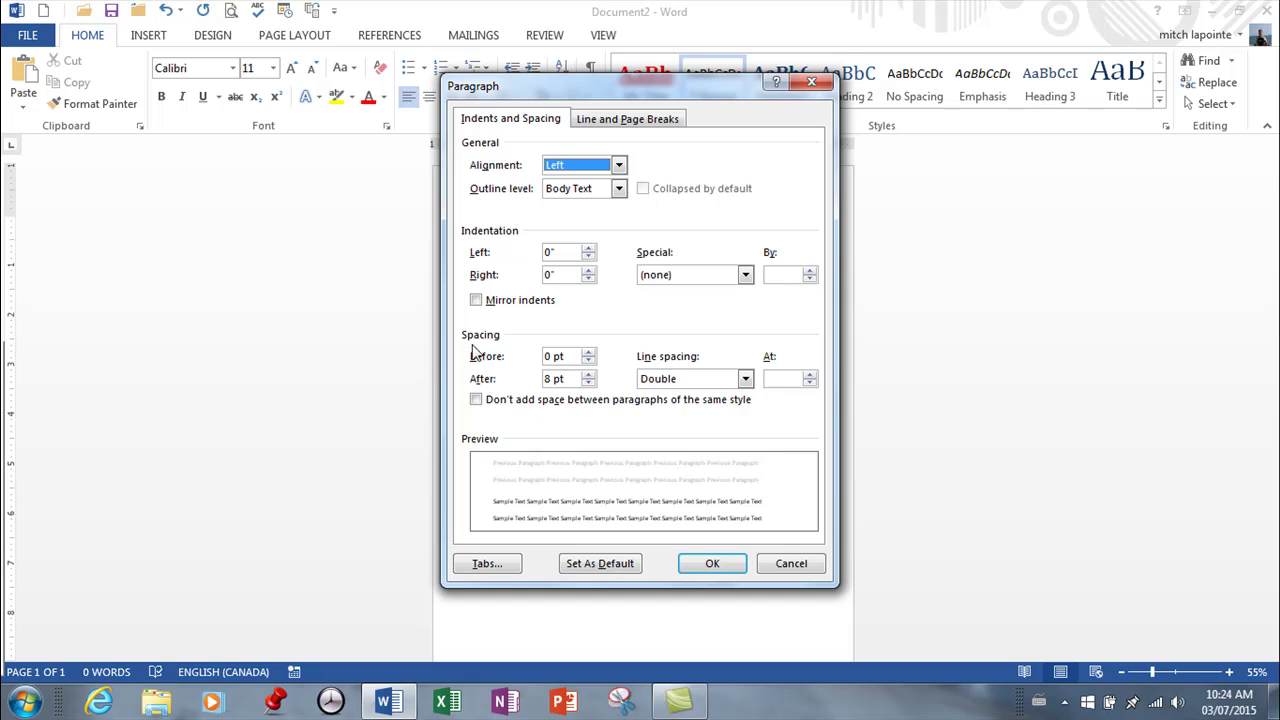
{"action": "left_click", "coordinate": [588, 383]}
{"action": "left_click", "coordinate": [588, 383]}
{"action": "left_click", "coordinate": [588, 383]}
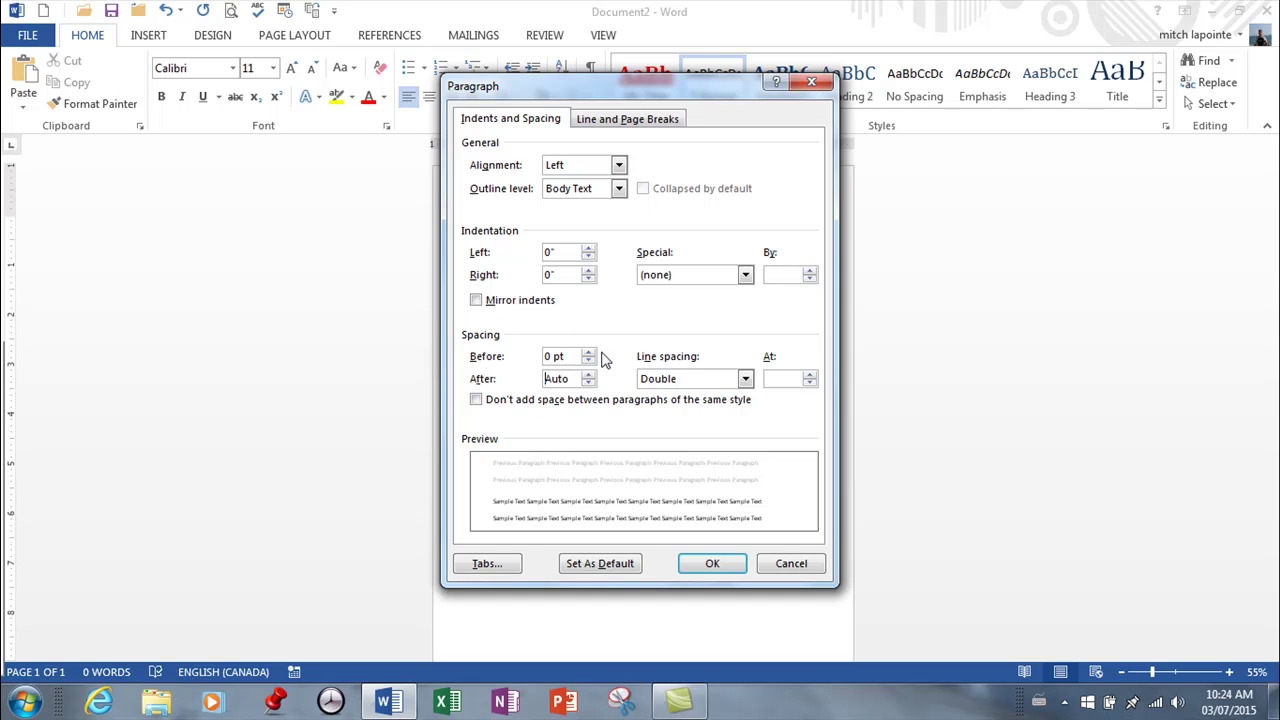
{"action": "left_click", "coordinate": [745, 379]}
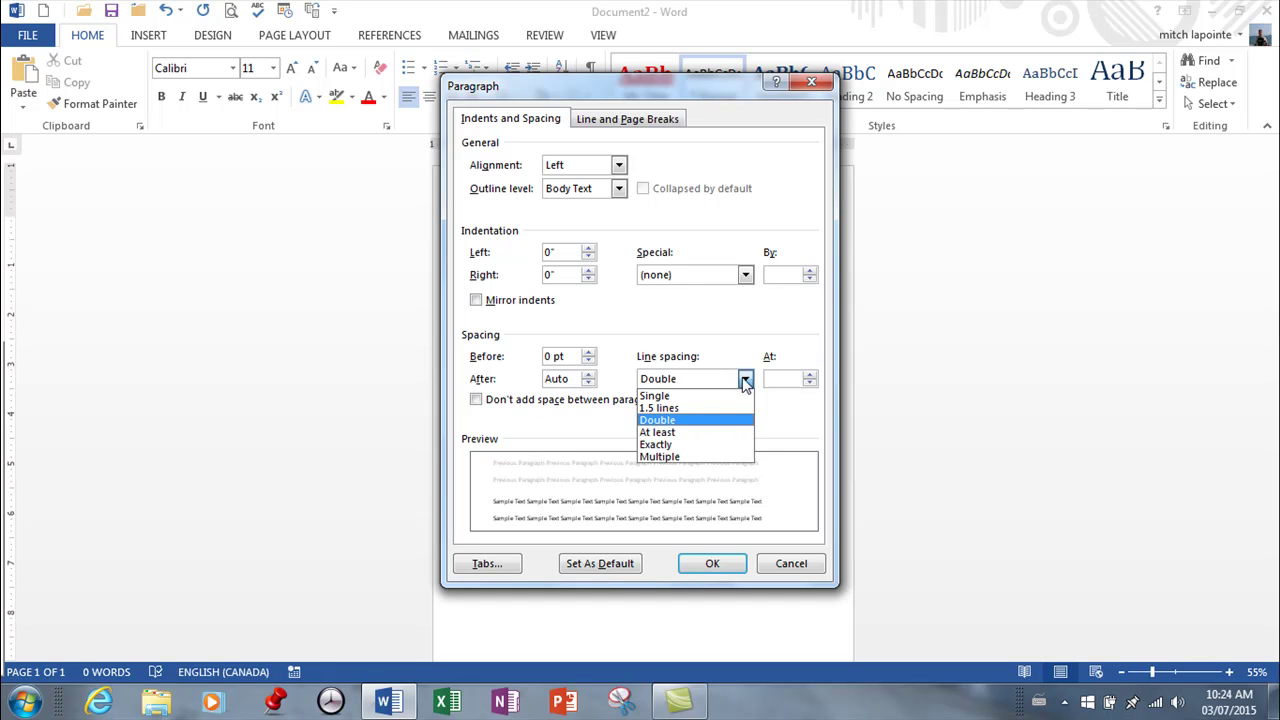
{"action": "left_click", "coordinate": [651, 400]}
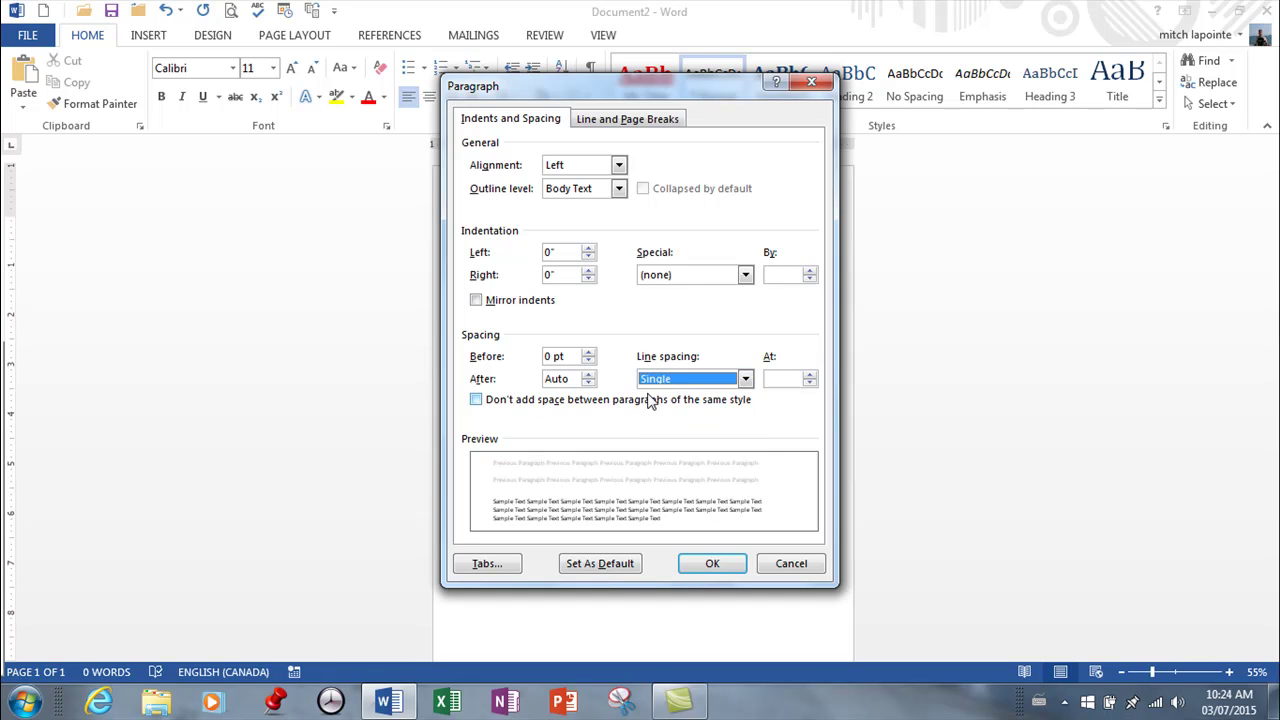
Try the Exactly and Multiple line spacing options, setting the multiple to 1, and return to Single
{"action": "left_click", "coordinate": [745, 384]}
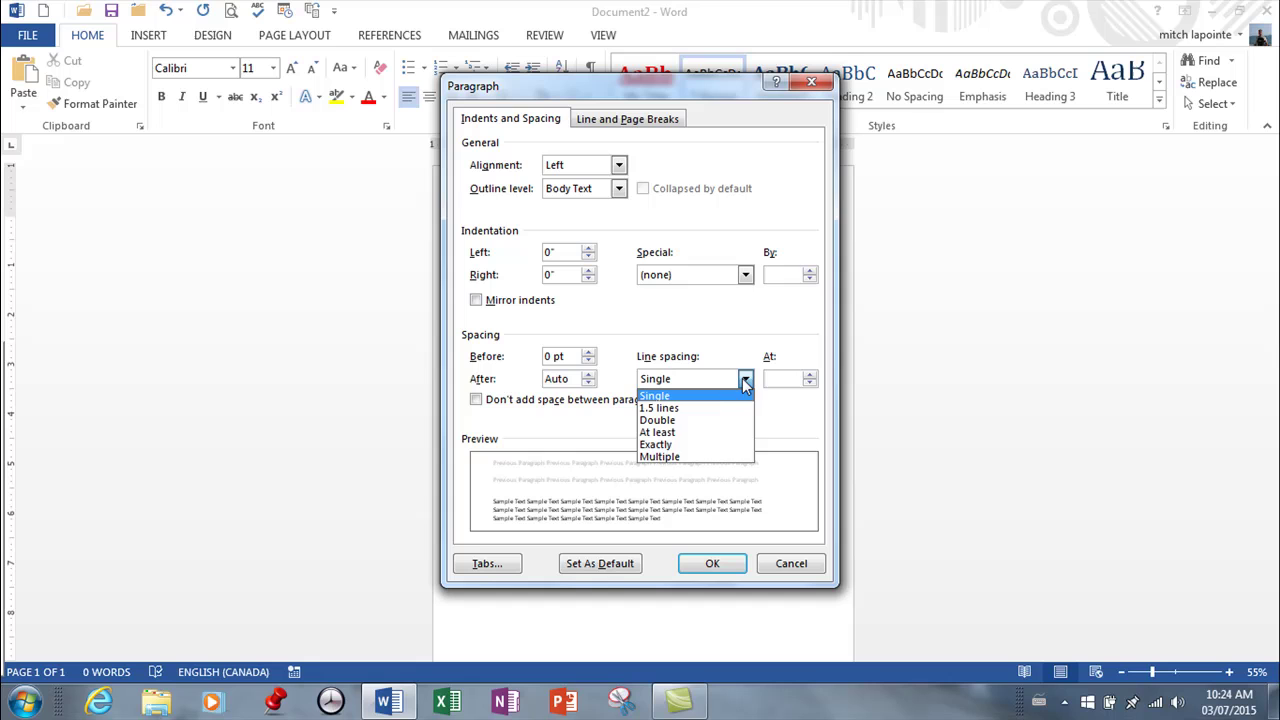
{"action": "left_click", "coordinate": [660, 444]}
{"action": "left_click", "coordinate": [746, 380]}
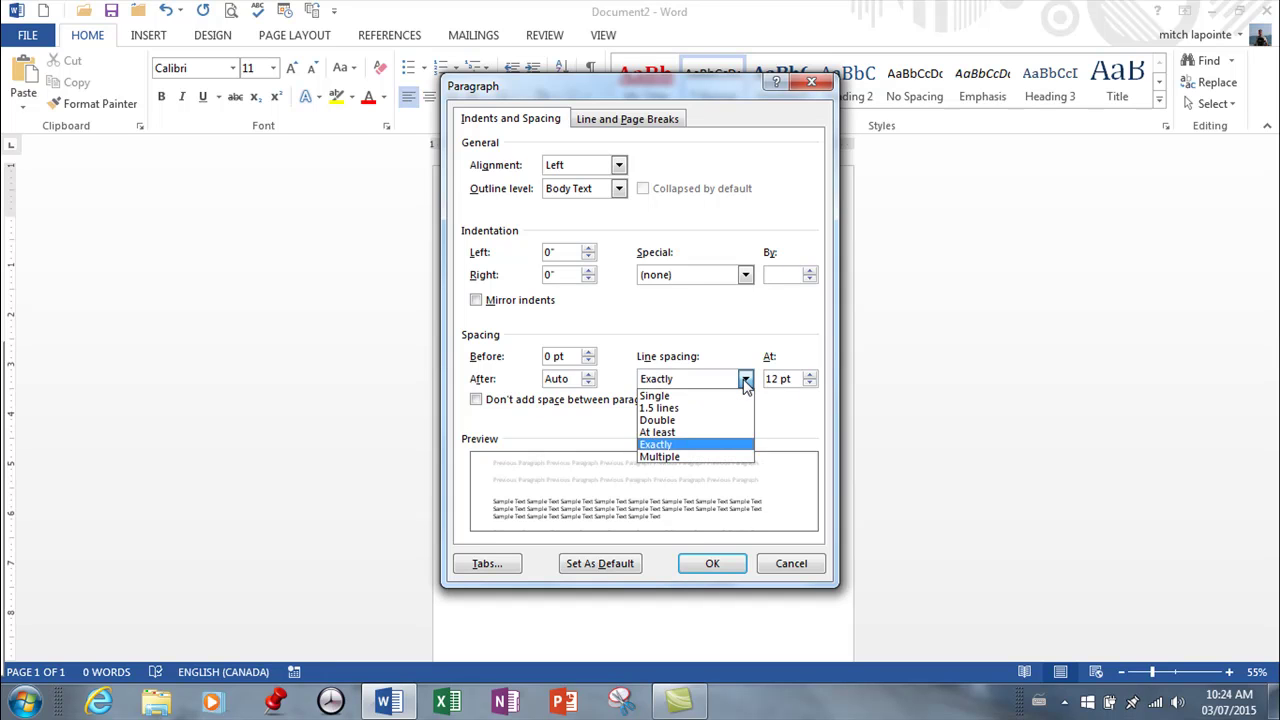
{"action": "left_click", "coordinate": [678, 460]}
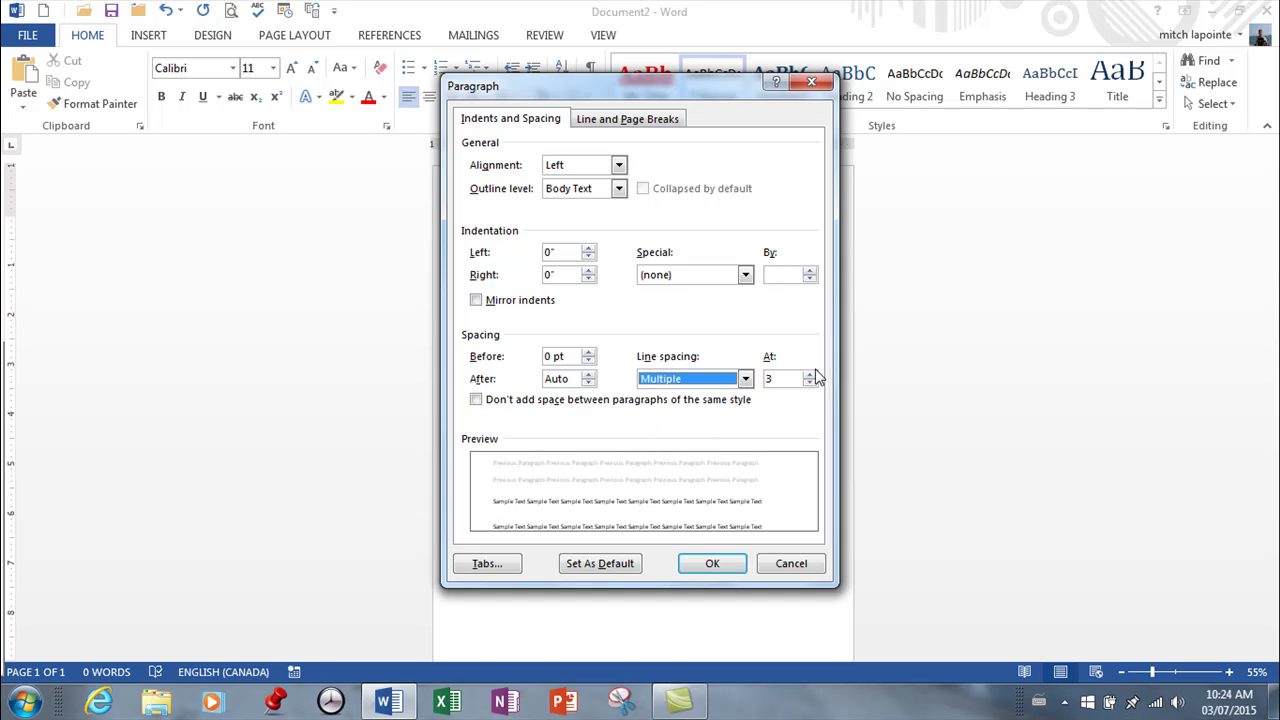
{"action": "left_click", "coordinate": [810, 375]}
{"action": "left_click", "coordinate": [810, 375]}
{"action": "left_click", "coordinate": [810, 375]}
{"action": "left_click", "coordinate": [810, 383]}
{"action": "left_click", "coordinate": [810, 383]}
{"action": "left_click", "coordinate": [810, 383]}
{"action": "left_click", "coordinate": [810, 383]}
{"action": "left_click", "coordinate": [810, 383]}
{"action": "left_click", "coordinate": [810, 383]}
{"action": "left_click", "coordinate": [810, 383]}
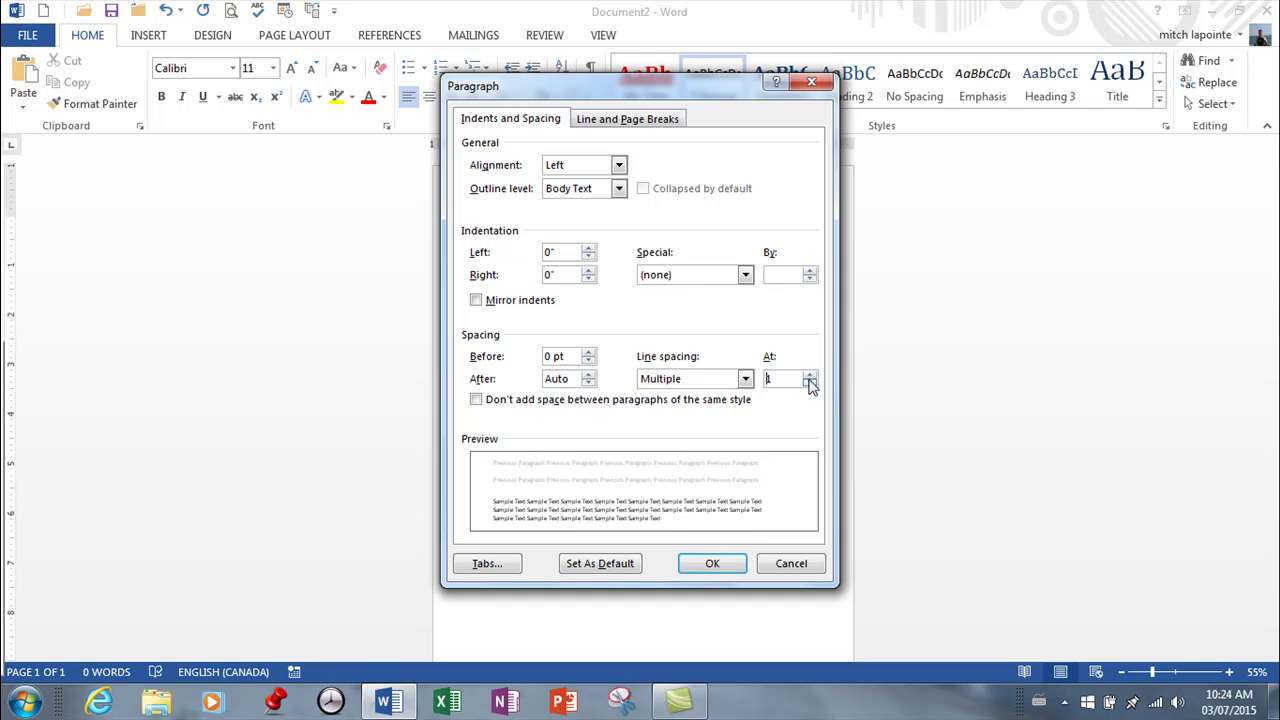
{"action": "left_click", "coordinate": [745, 378]}
{"action": "left_click", "coordinate": [672, 397]}
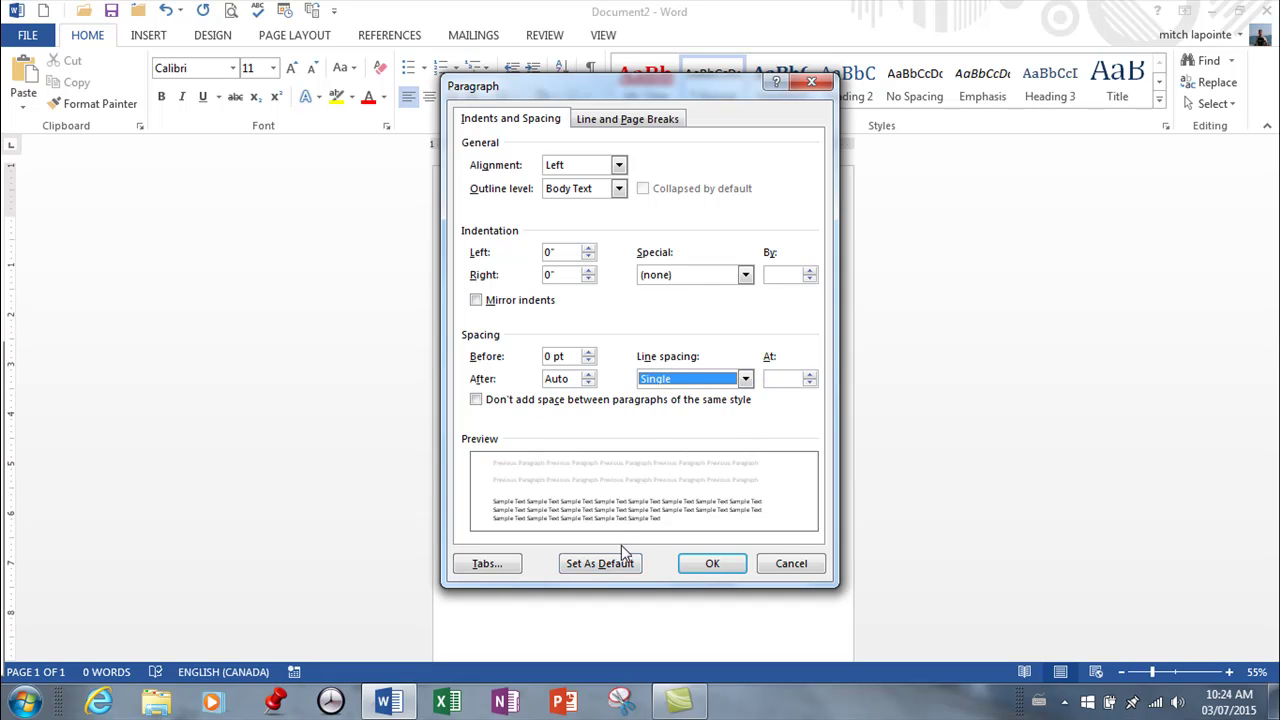
Make the paragraph settings the default for all documents based on the Normal template
{"action": "left_click", "coordinate": [603, 564]}
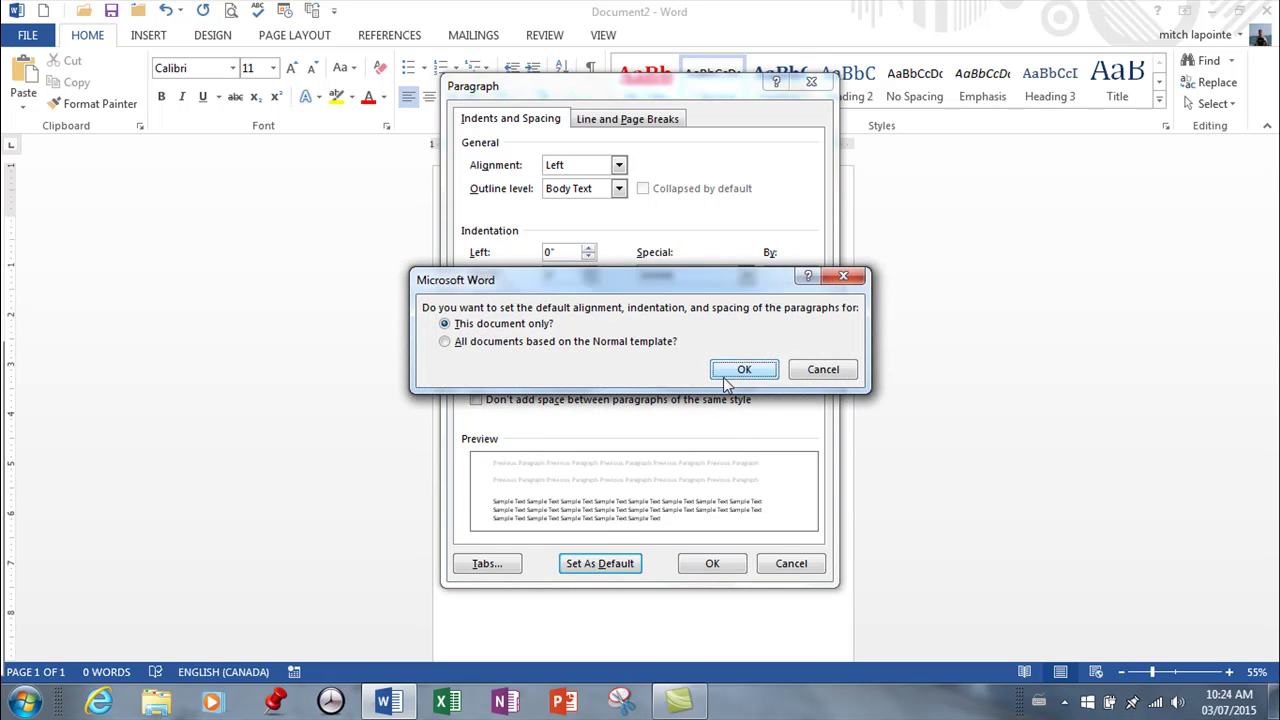
{"action": "left_click", "coordinate": [462, 343]}
{"action": "left_click", "coordinate": [741, 370]}
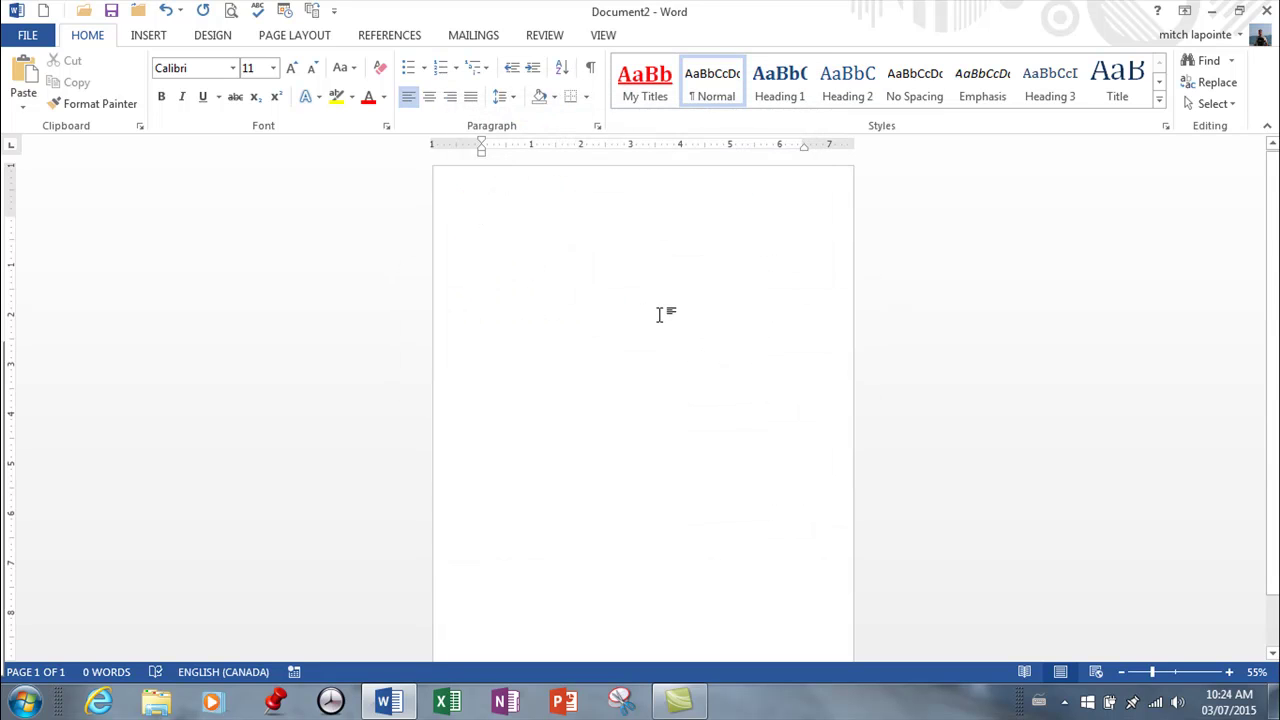
Examine the margin and orientation options in the document's Page Setup
{"action": "left_click", "coordinate": [286, 40]}
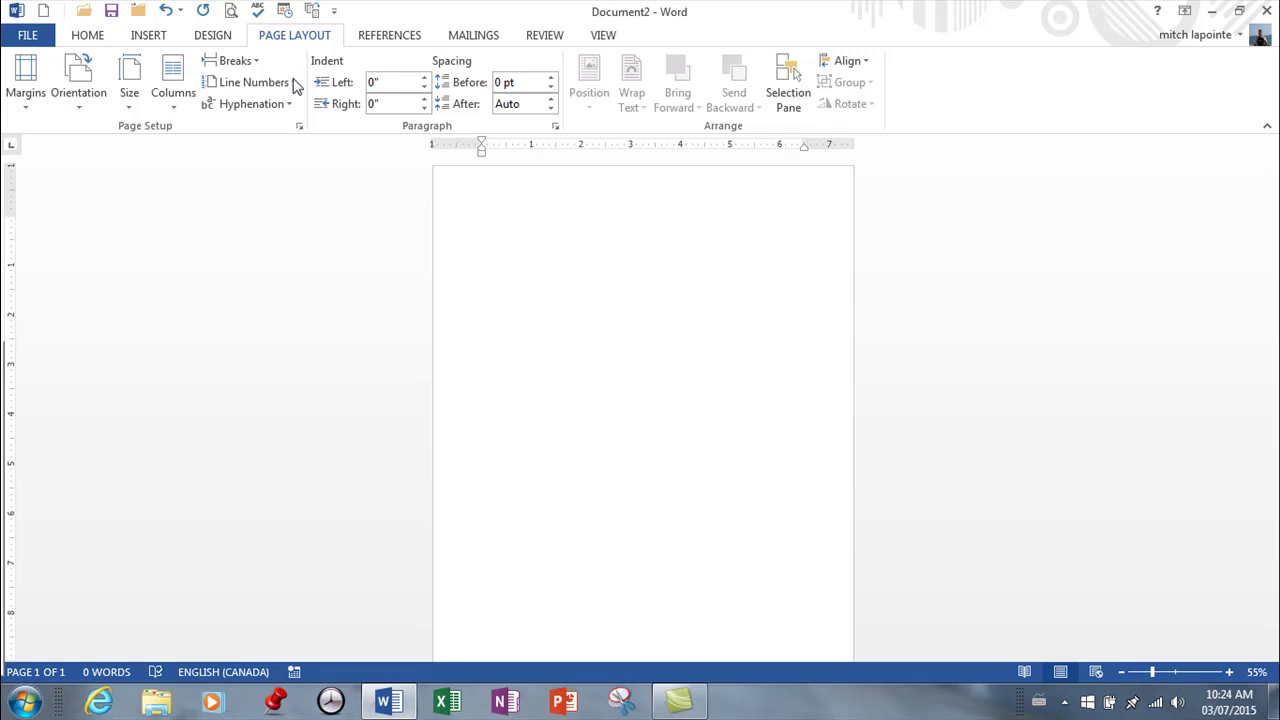
{"action": "left_click", "coordinate": [299, 128]}
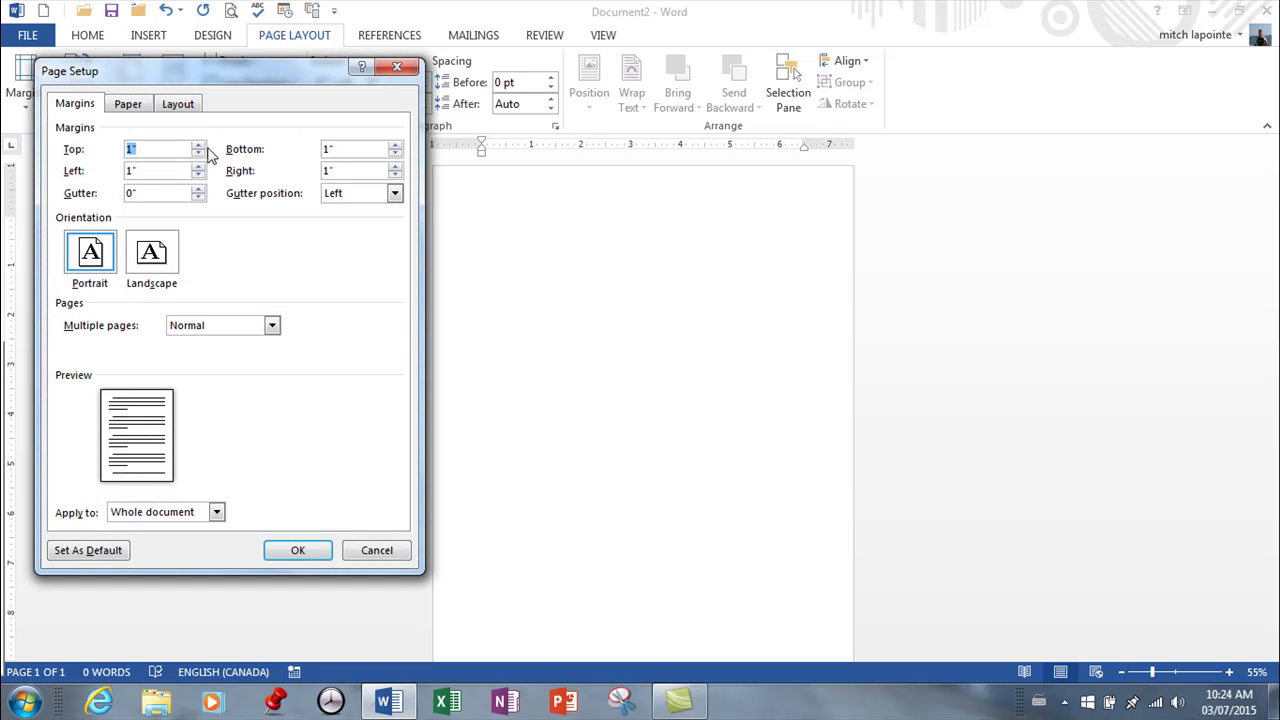
{"action": "left_click", "coordinate": [362, 552]}
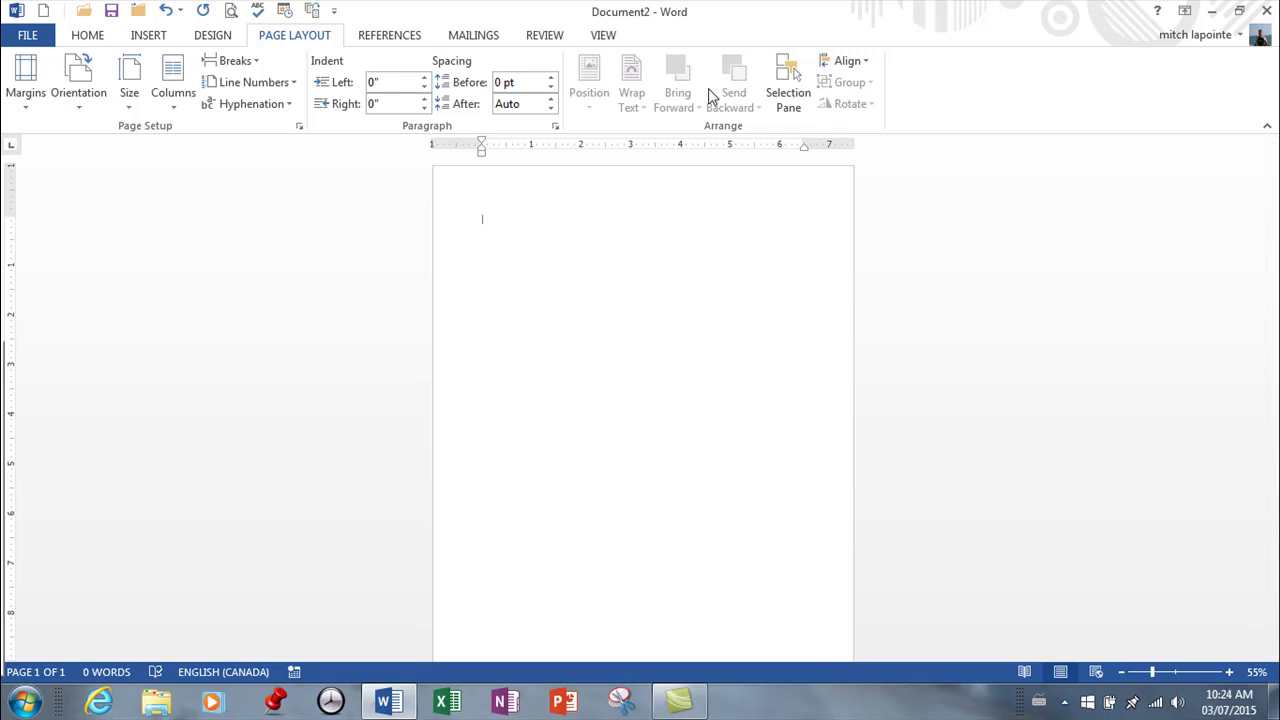
Set up a new macro recording named new_page
{"action": "left_click", "coordinate": [603, 38]}
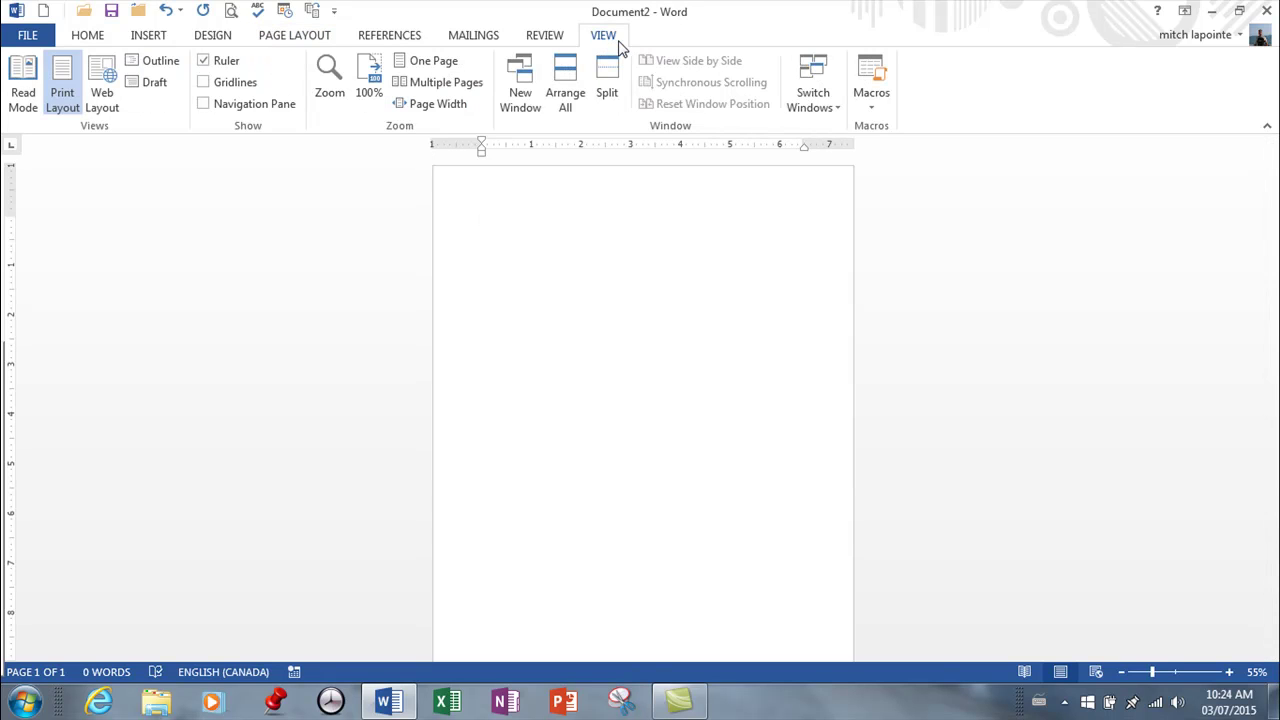
{"action": "left_click", "coordinate": [878, 110]}
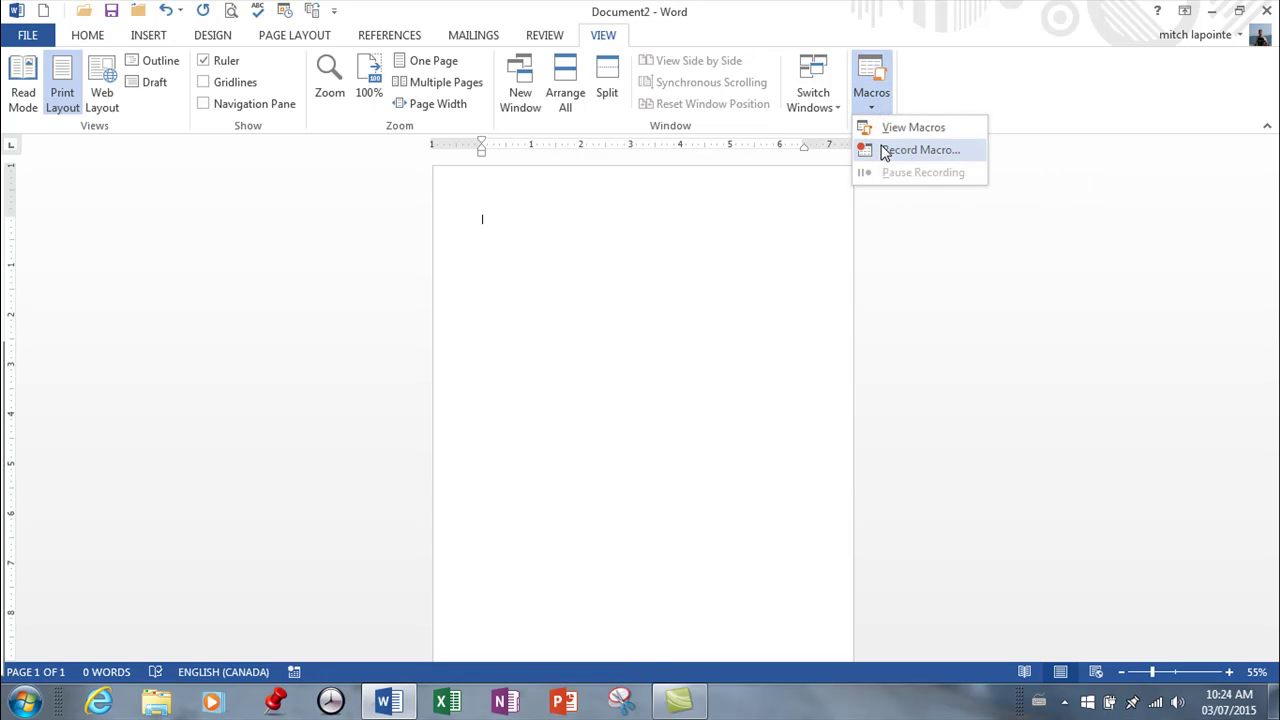
{"action": "left_click", "coordinate": [884, 150]}
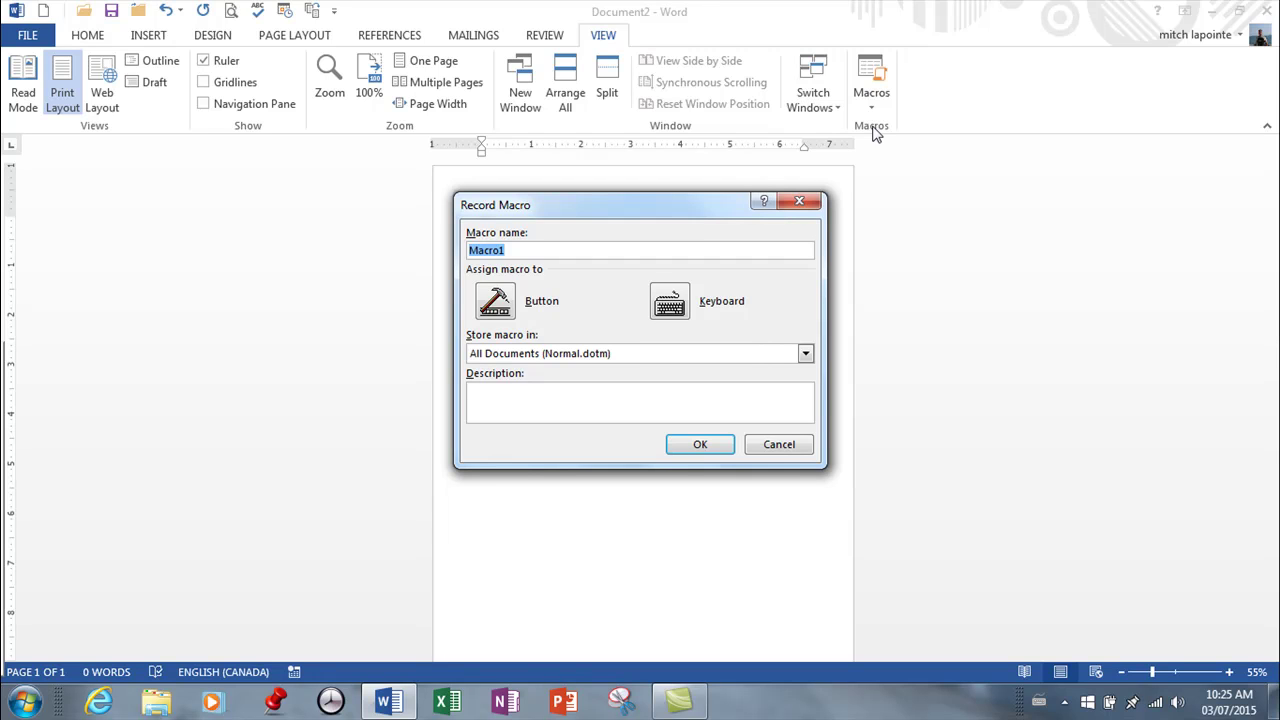
{"action": "type", "text": "new_page"}
Assign the macro to a button and add new_page to the Quick Access Toolbar
{"action": "left_click", "coordinate": [495, 301]}
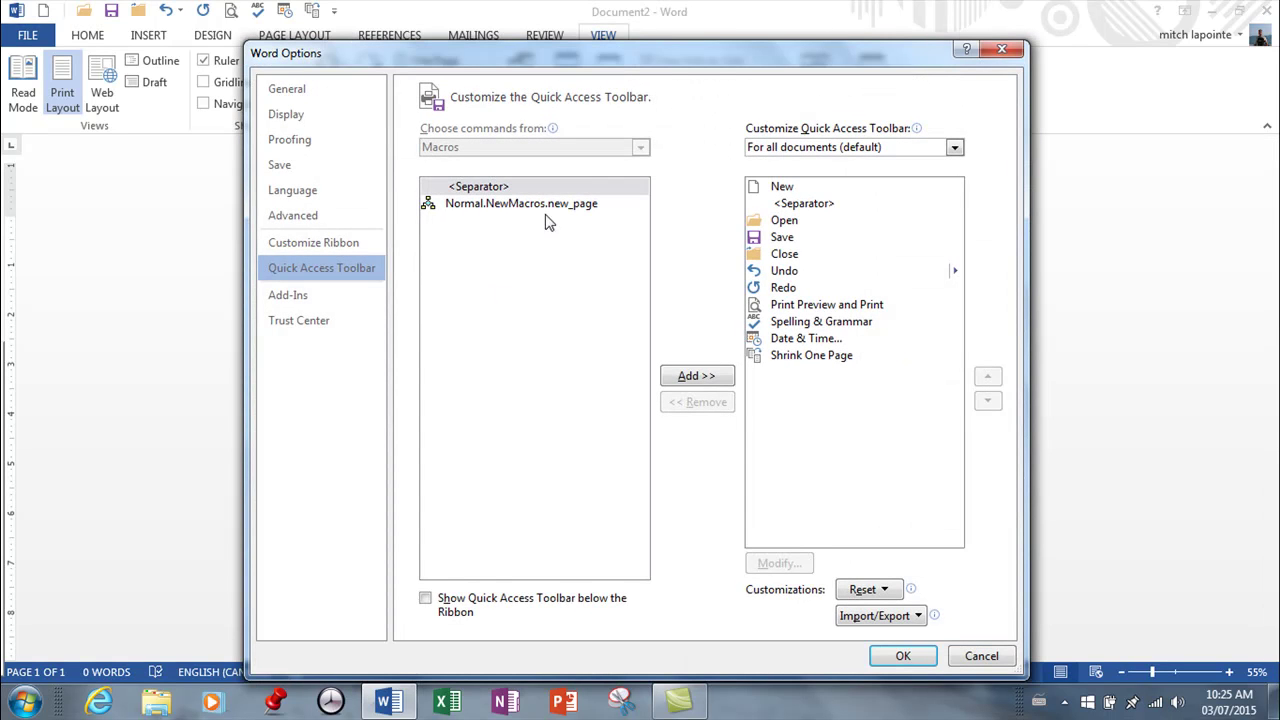
{"action": "left_click", "coordinate": [514, 206]}
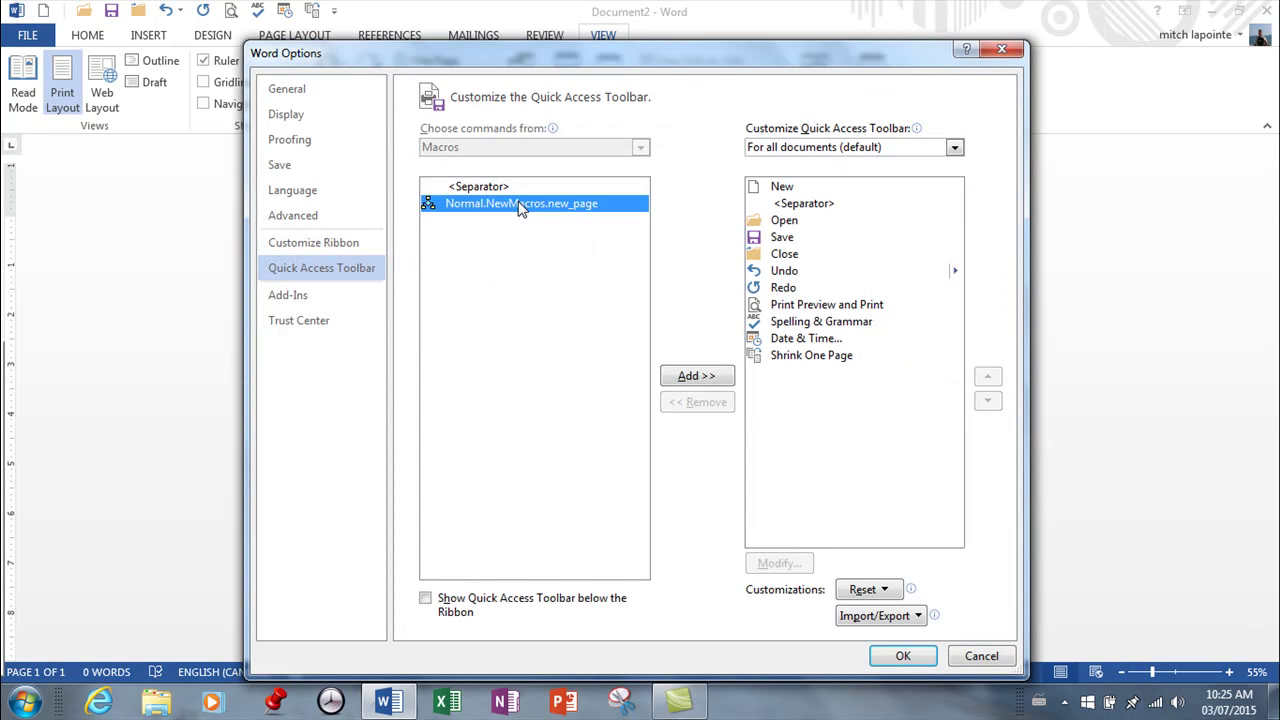
{"action": "left_click", "coordinate": [684, 382]}
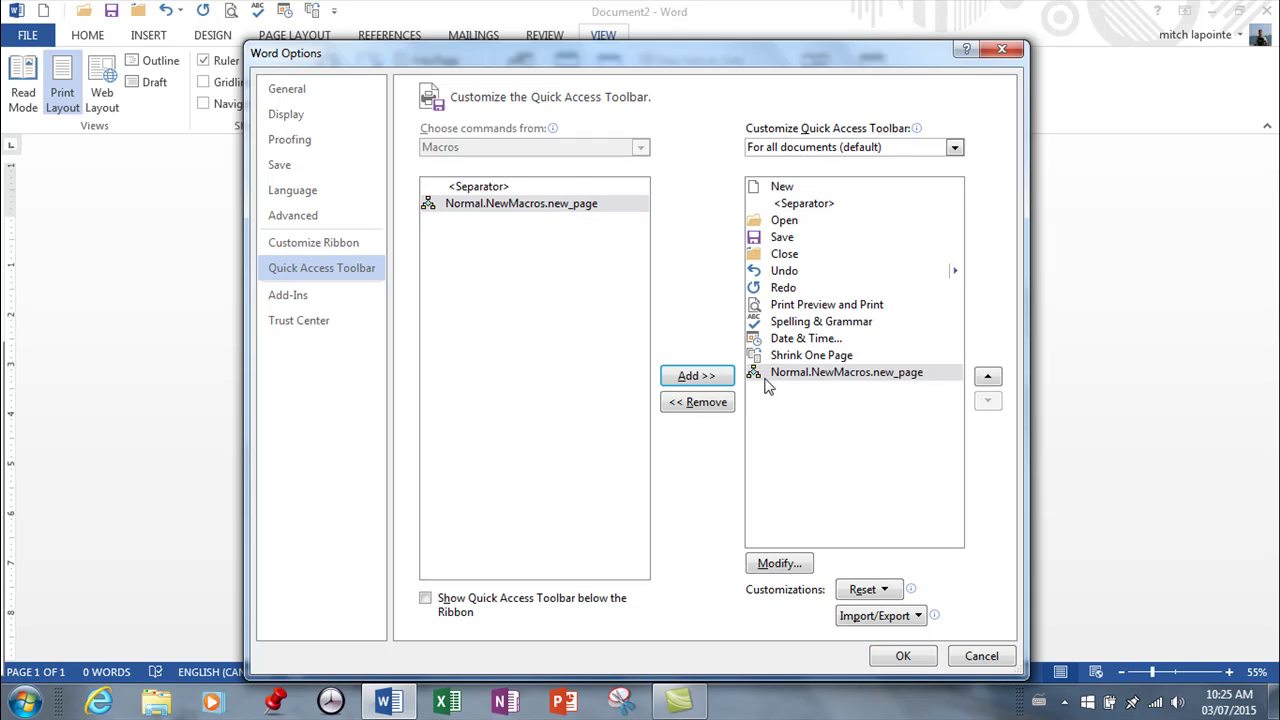
Give the new_page toolbar button the symbol of a pencil on a page
{"action": "left_click", "coordinate": [788, 565]}
{"action": "left_click_drag", "start_coordinate": [760, 303], "coordinate": [765, 371]}
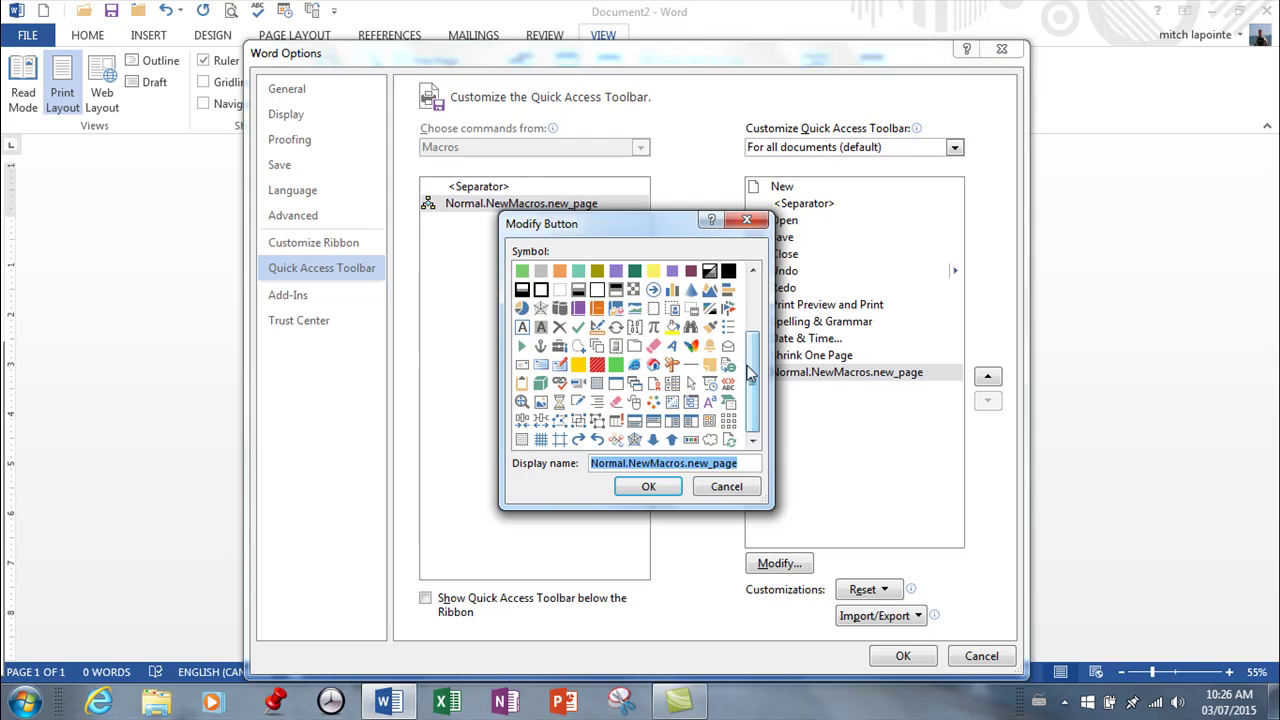
{"action": "left_click", "coordinate": [578, 401]}
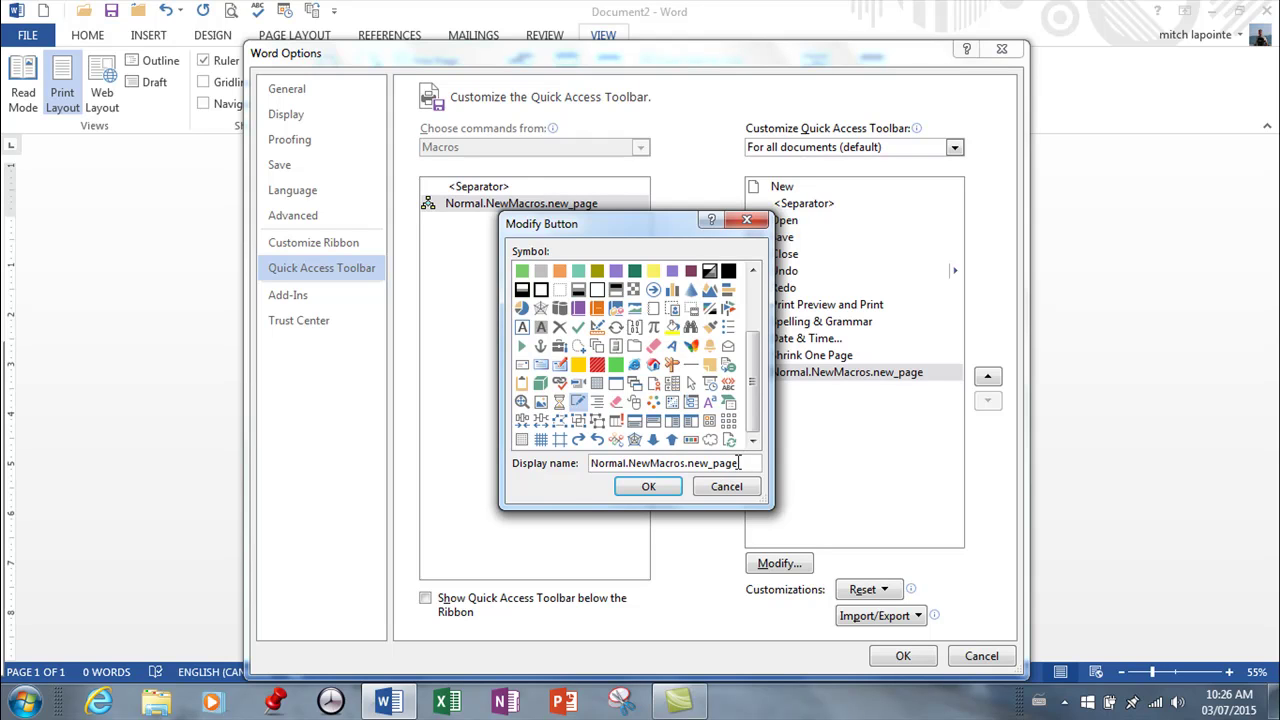
Shorten the toolbar button's display name to new and apply the toolbar options to begin recording
{"action": "double_click", "coordinate": [690, 462]}
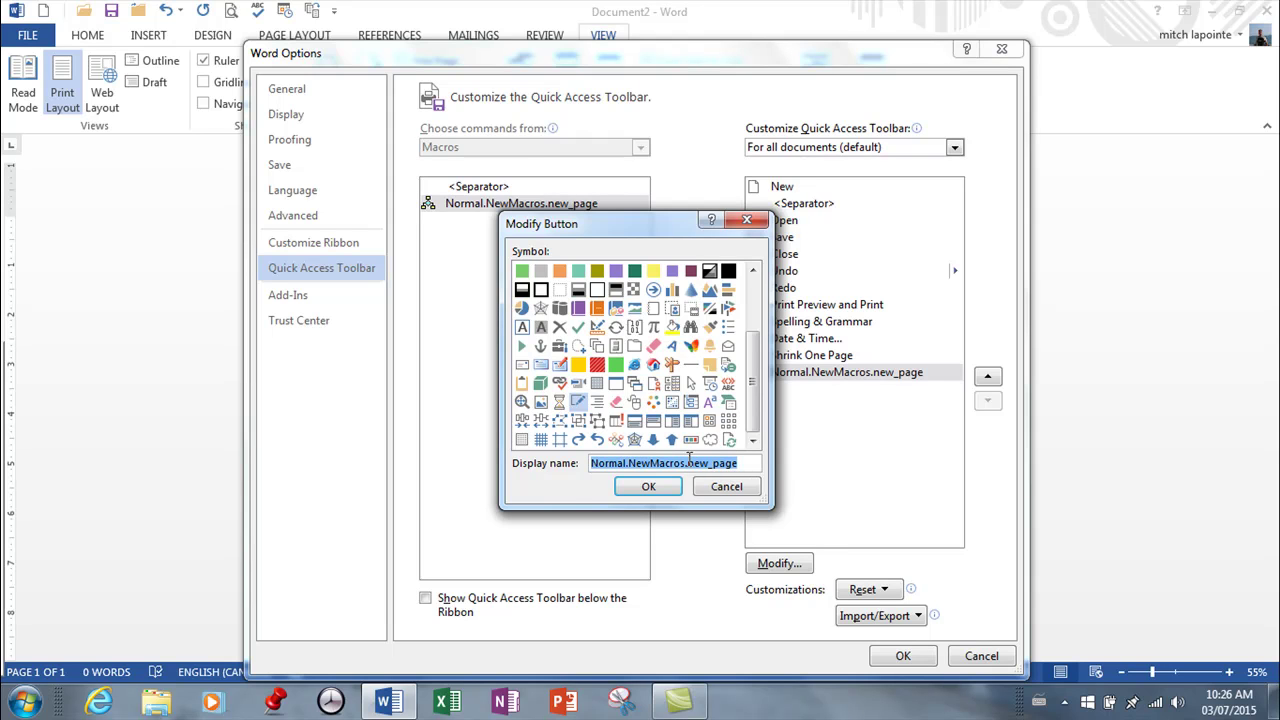
{"action": "left_click_drag", "start_coordinate": [687, 463], "coordinate": [543, 466]}
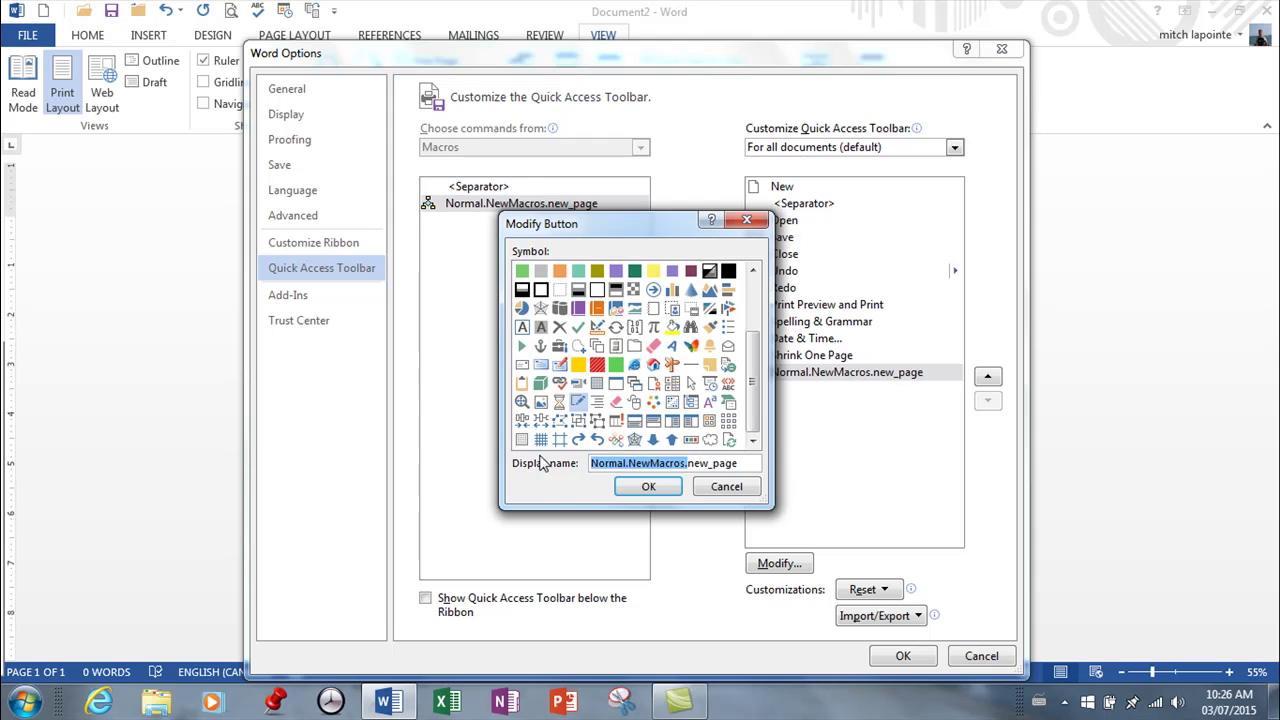
{"action": "key", "text": "Delete"}
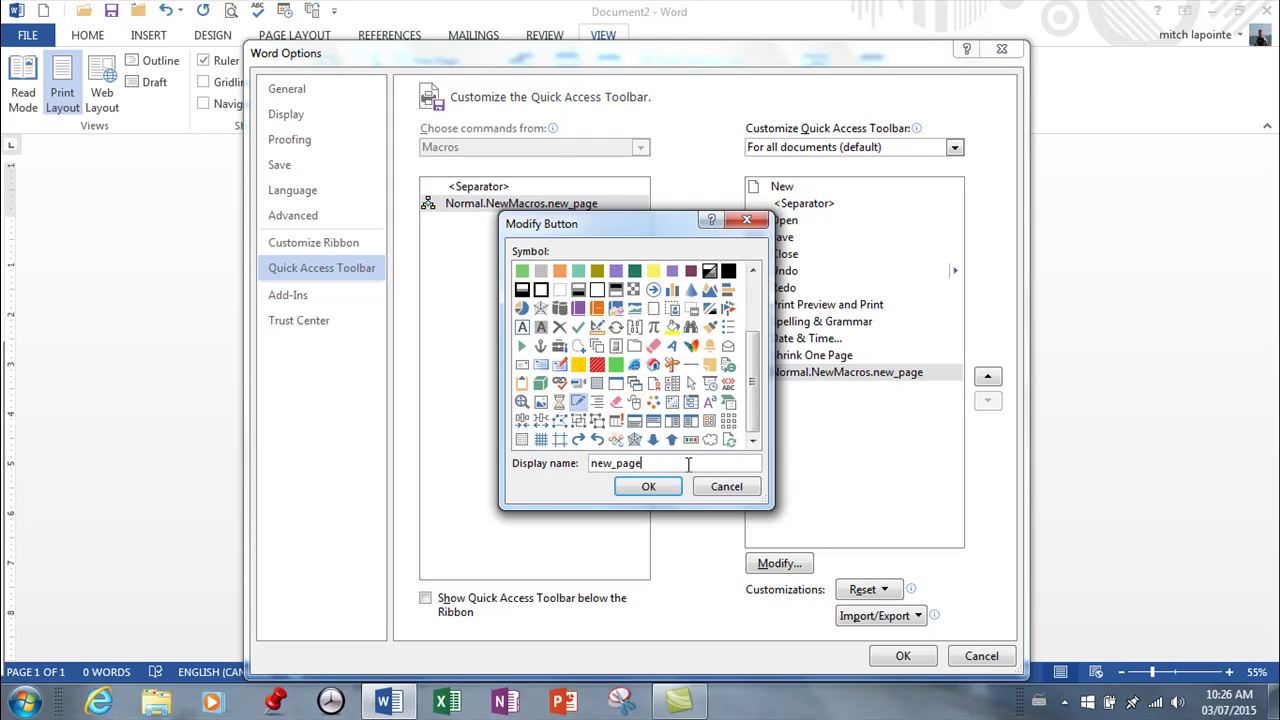
{"action": "key", "text": "BackSpace"}
{"action": "key", "text": "BackSpace"}
{"action": "key", "text": "BackSpace"}
{"action": "key", "text": "BackSpace"}
{"action": "key", "text": "BackSpace"}
{"action": "left_click", "coordinate": [650, 486]}
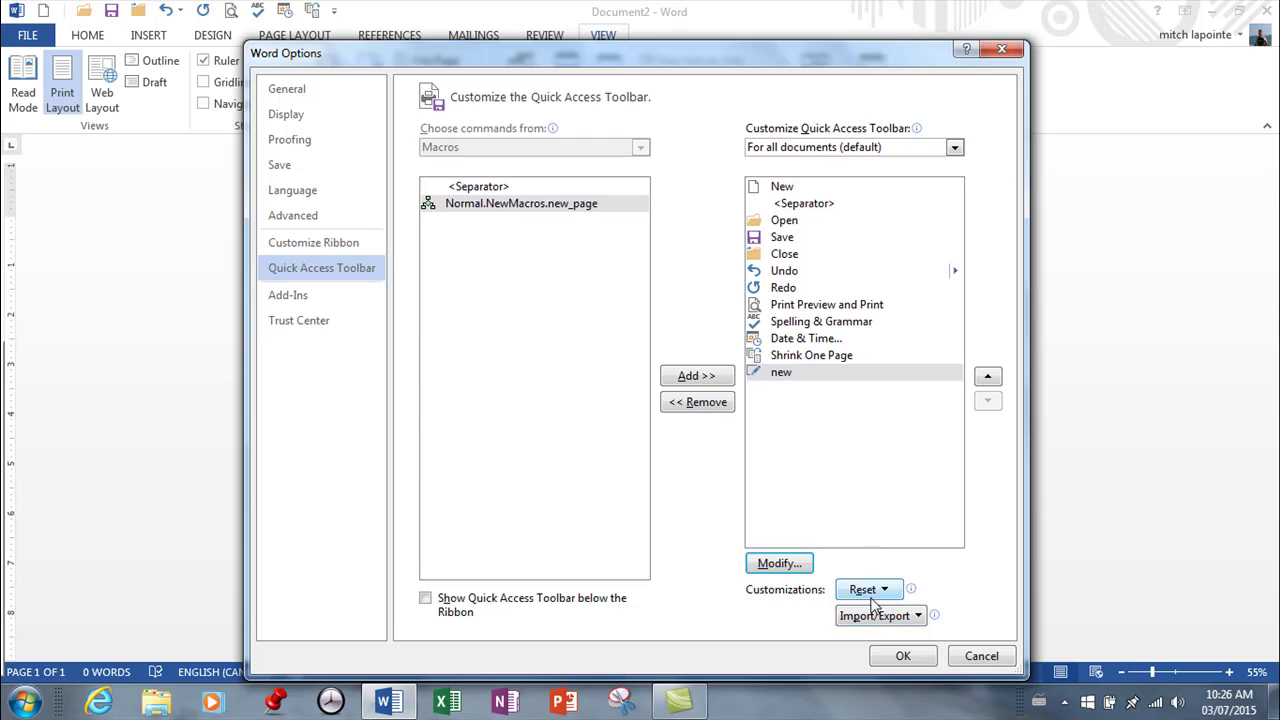
{"action": "left_click", "coordinate": [897, 658]}
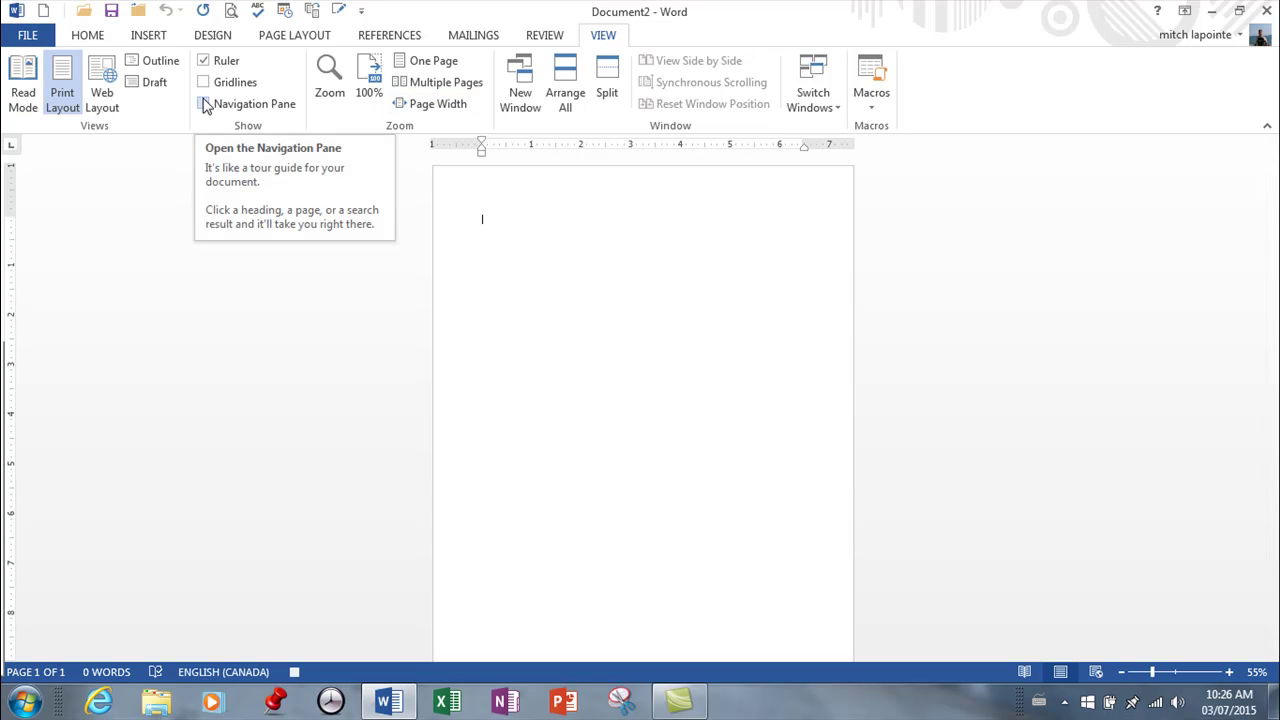
Set the font to Times New Roman and the font size to 12 while the macro is recording
{"action": "left_click", "coordinate": [87, 36]}
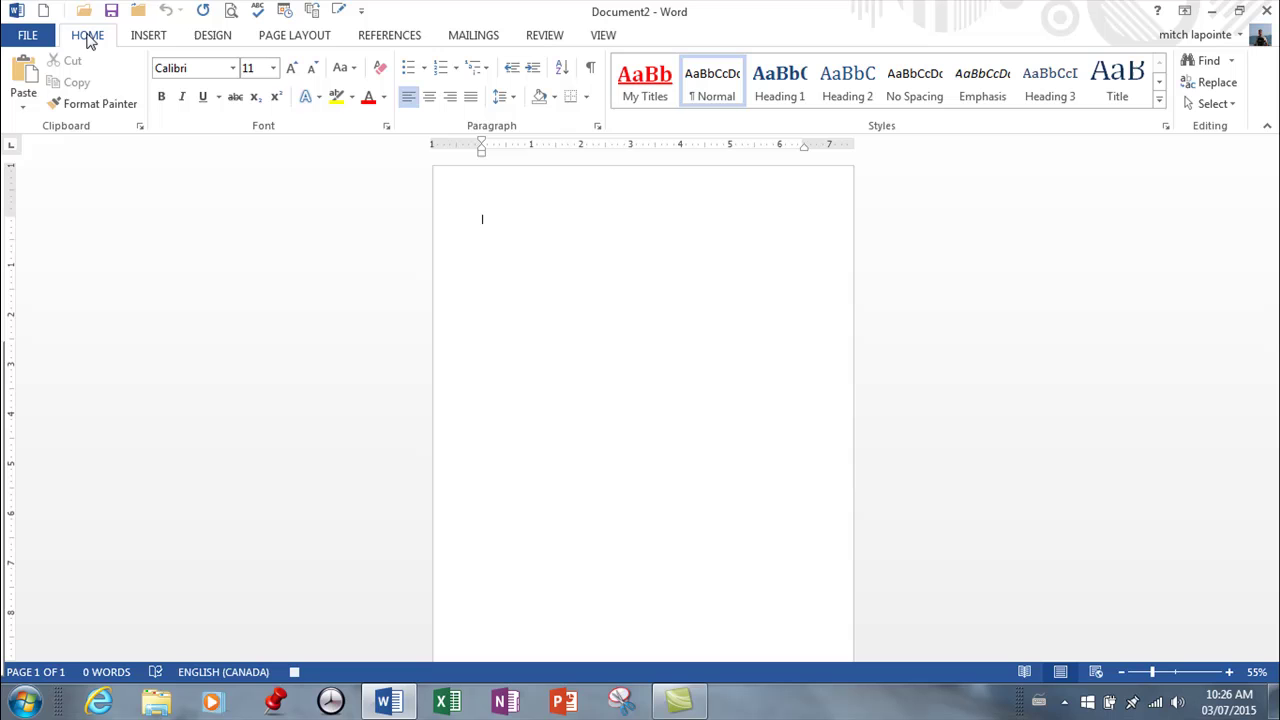
{"action": "left_click", "coordinate": [233, 68]}
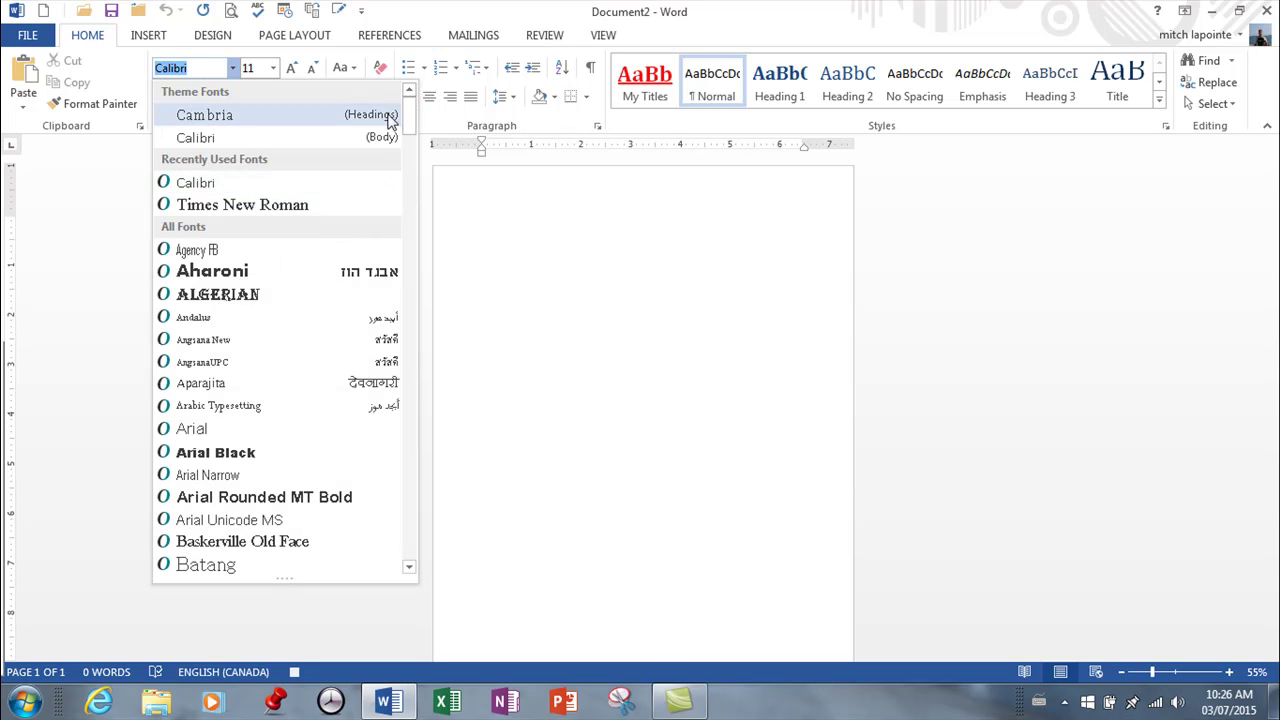
{"action": "mouse_move", "coordinate": [414, 122]}
{"action": "left_mouse_down"}
{"action": "mouse_move", "coordinate": [411, 150]}
{"action": "mouse_move", "coordinate": [413, 128]}
{"action": "left_mouse_up"}
{"action": "left_click", "coordinate": [257, 147]}
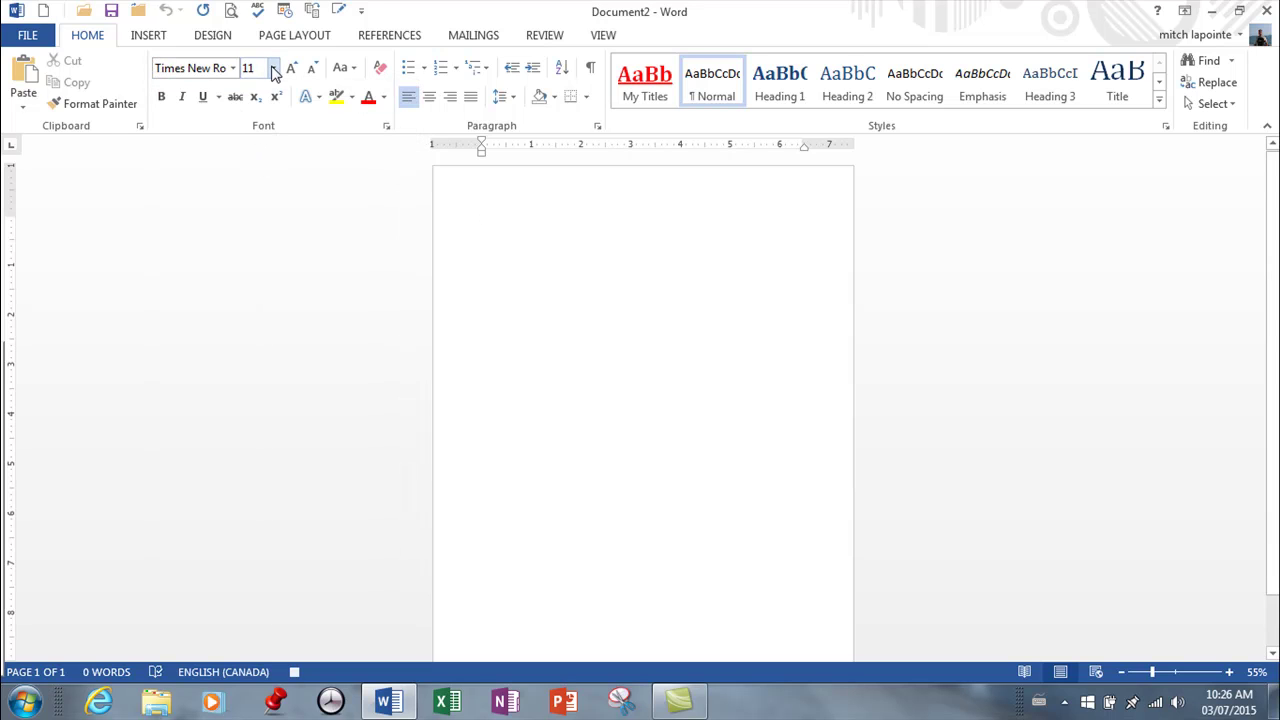
{"action": "left_click", "coordinate": [273, 68]}
{"action": "left_click", "coordinate": [250, 161]}
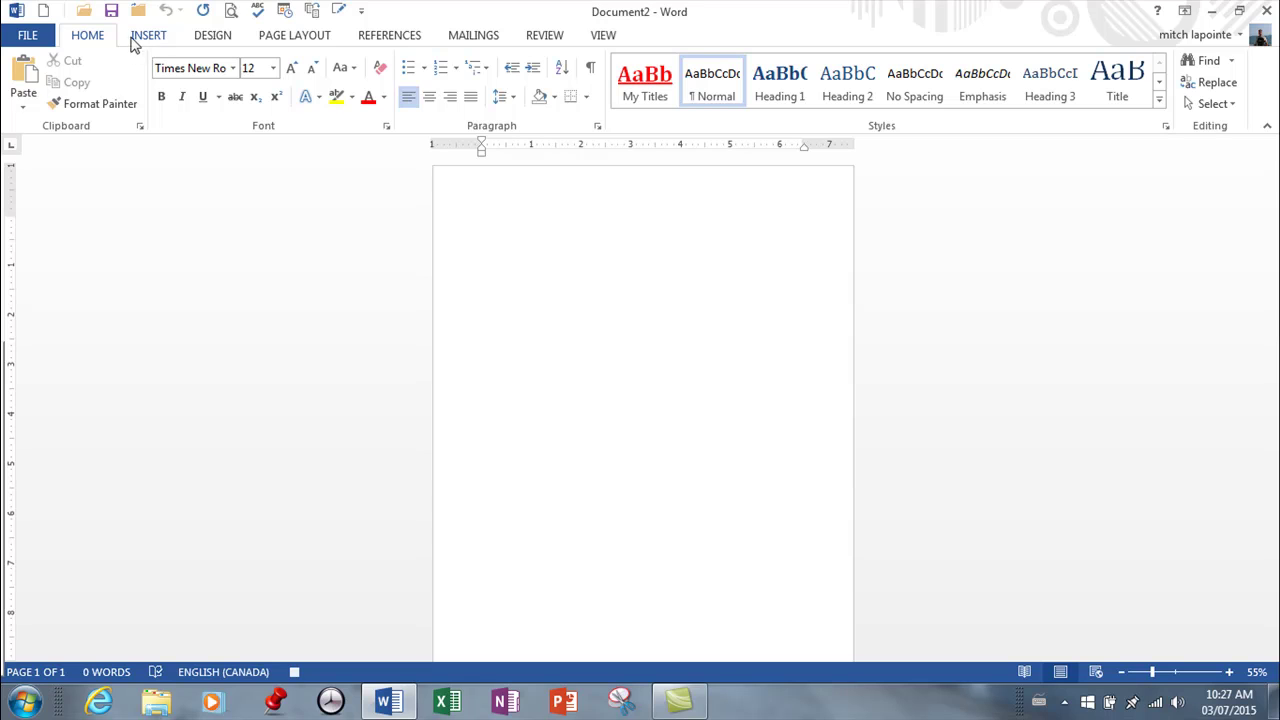
Set custom page margins of 0.8" at the top, bottom, left and right for the whole document
{"action": "left_click", "coordinate": [301, 40]}
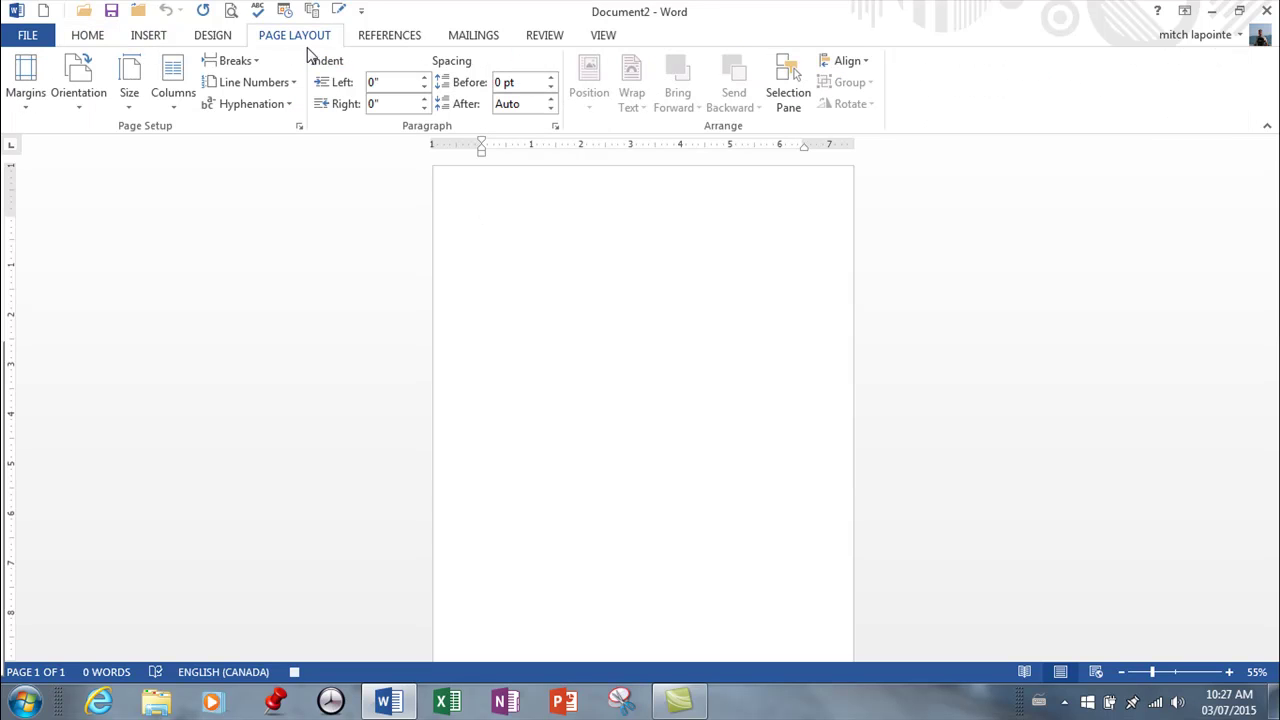
{"action": "left_click", "coordinate": [27, 106]}
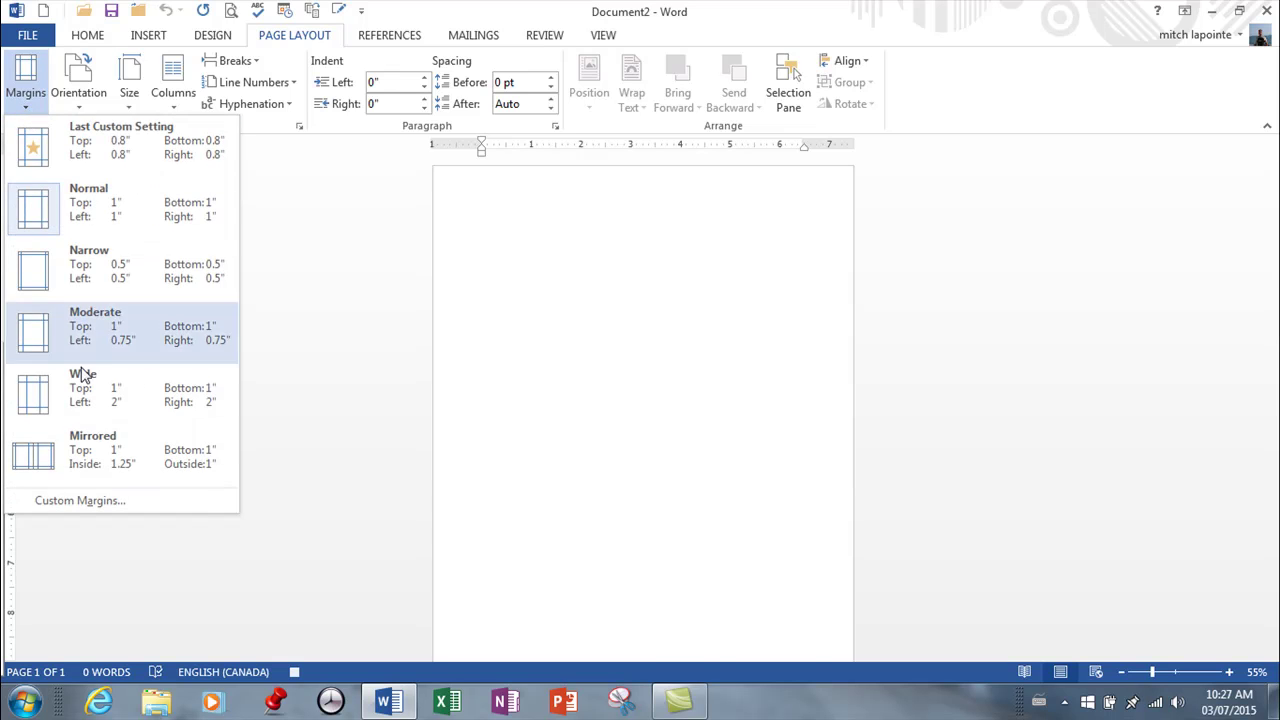
{"action": "left_click", "coordinate": [78, 501]}
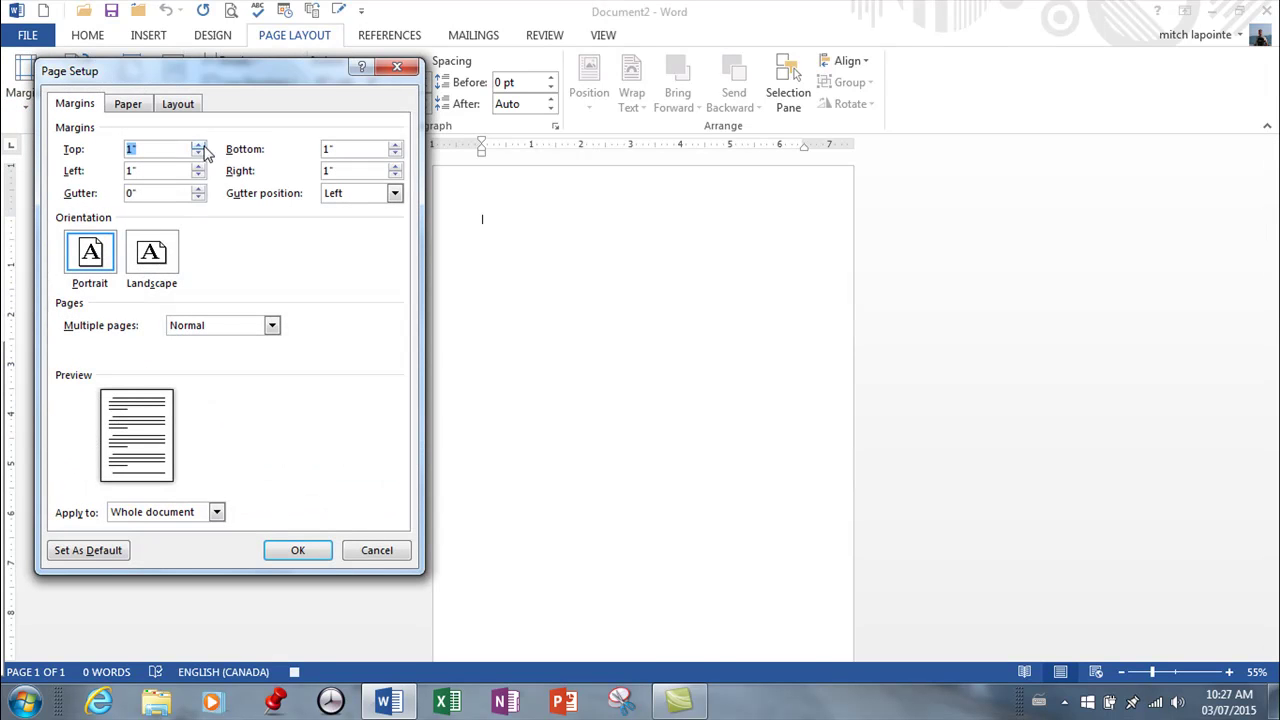
{"action": "double_click", "coordinate": [199, 154]}
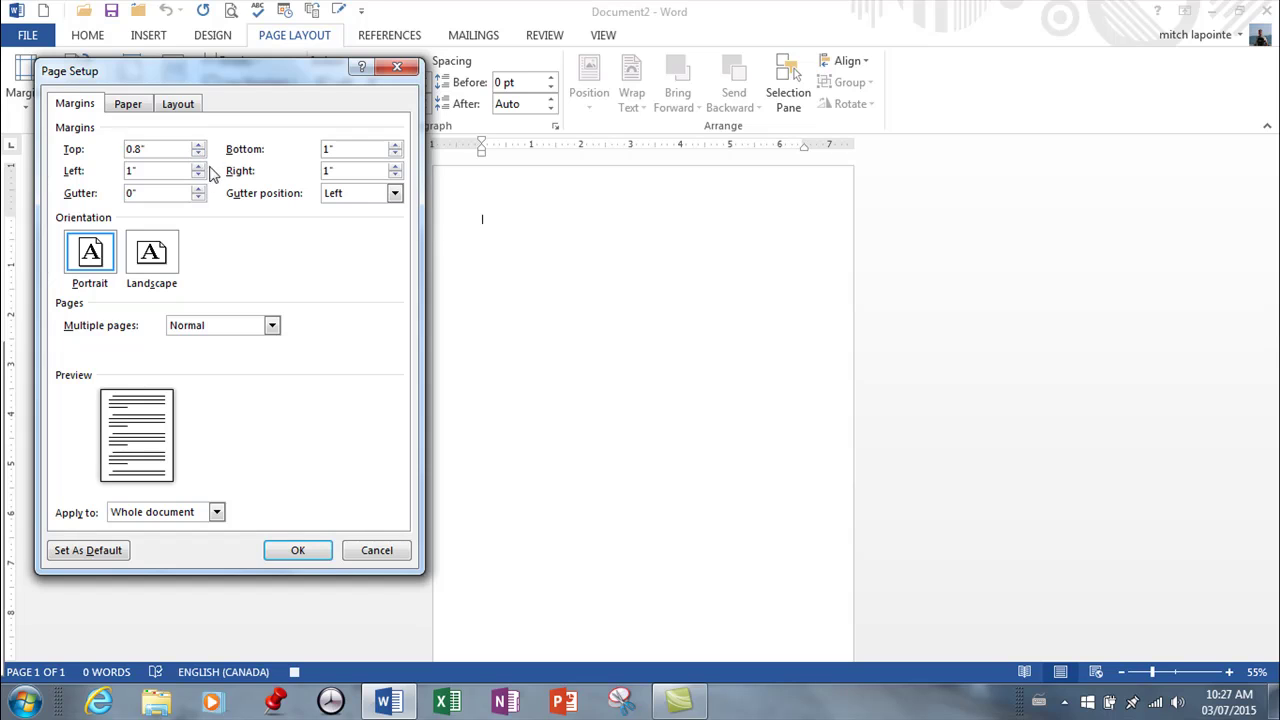
{"action": "left_click", "coordinate": [199, 176]}
{"action": "left_click", "coordinate": [396, 154]}
{"action": "left_click", "coordinate": [395, 175]}
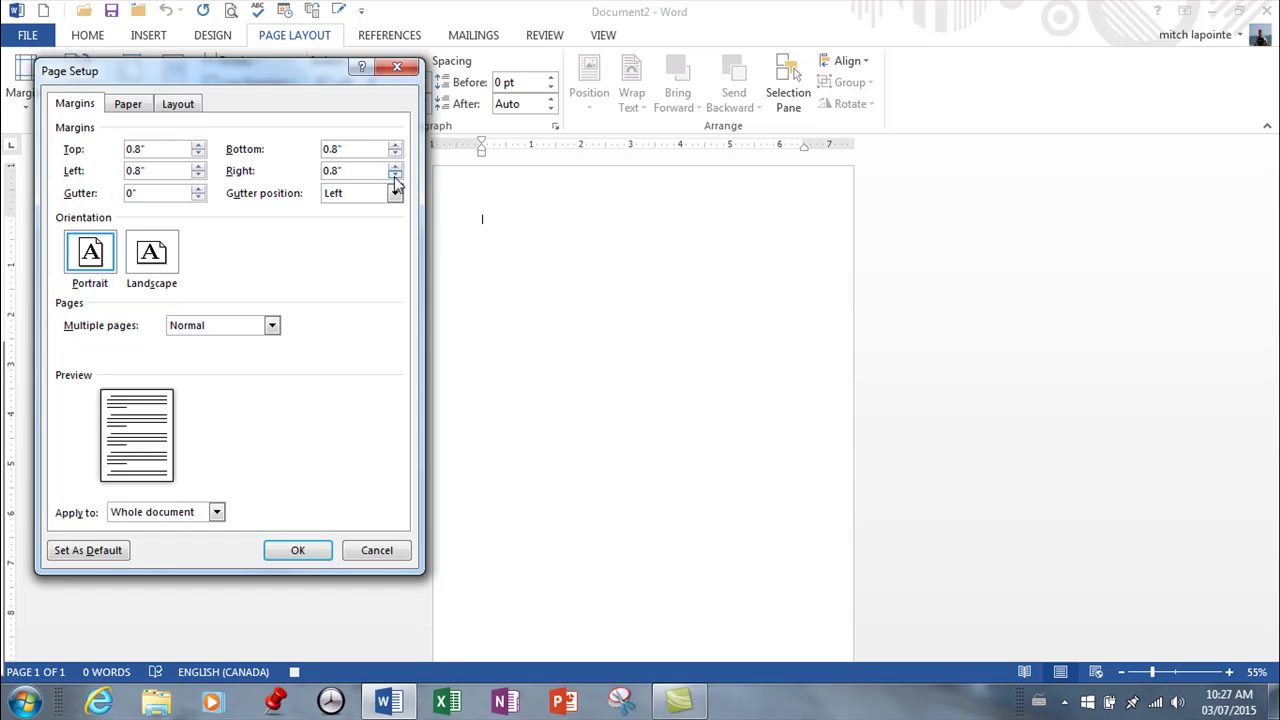
{"action": "left_click", "coordinate": [297, 552]}
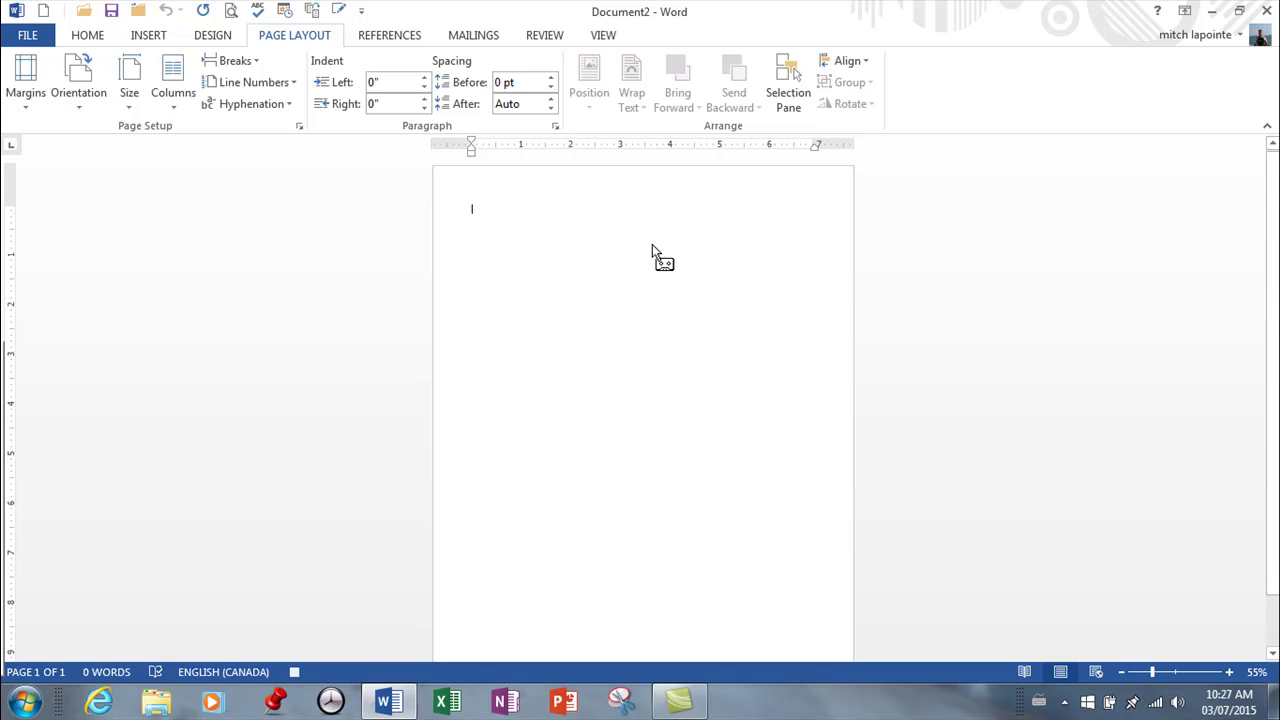
Stop recording the new_page macro
{"action": "left_click", "coordinate": [603, 38]}
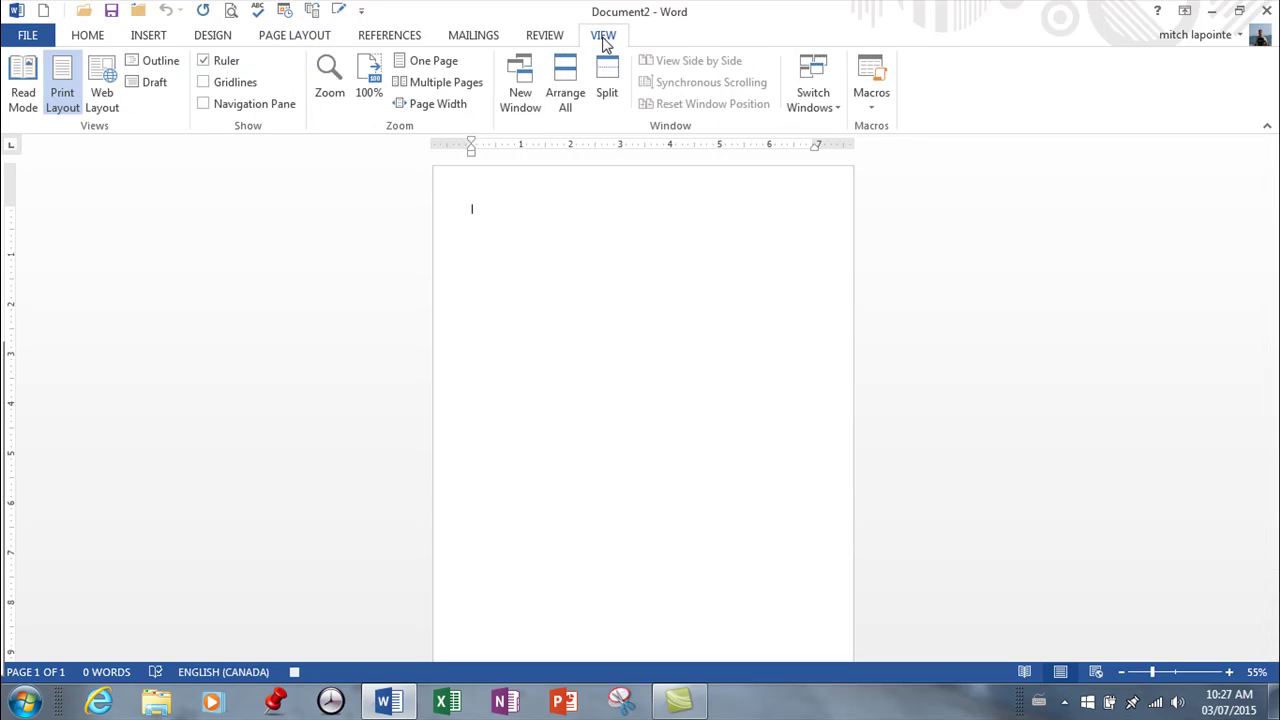
{"action": "left_click", "coordinate": [874, 107]}
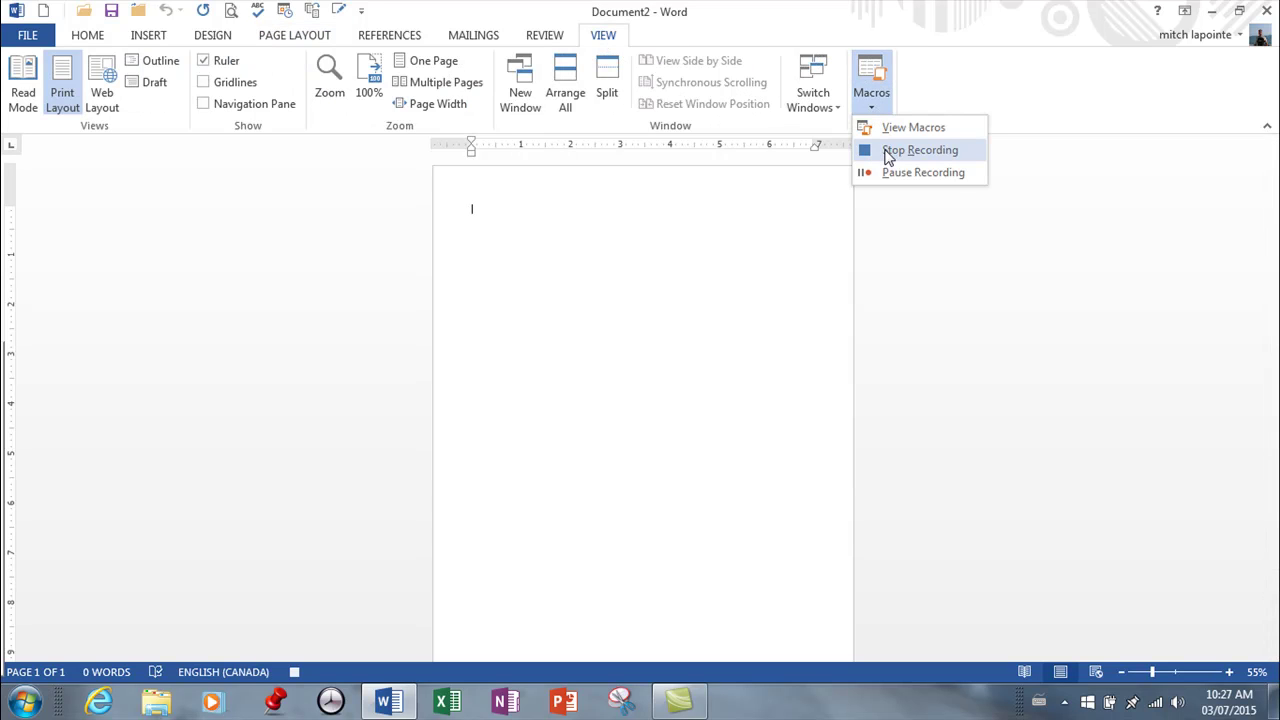
{"action": "left_click", "coordinate": [889, 152]}
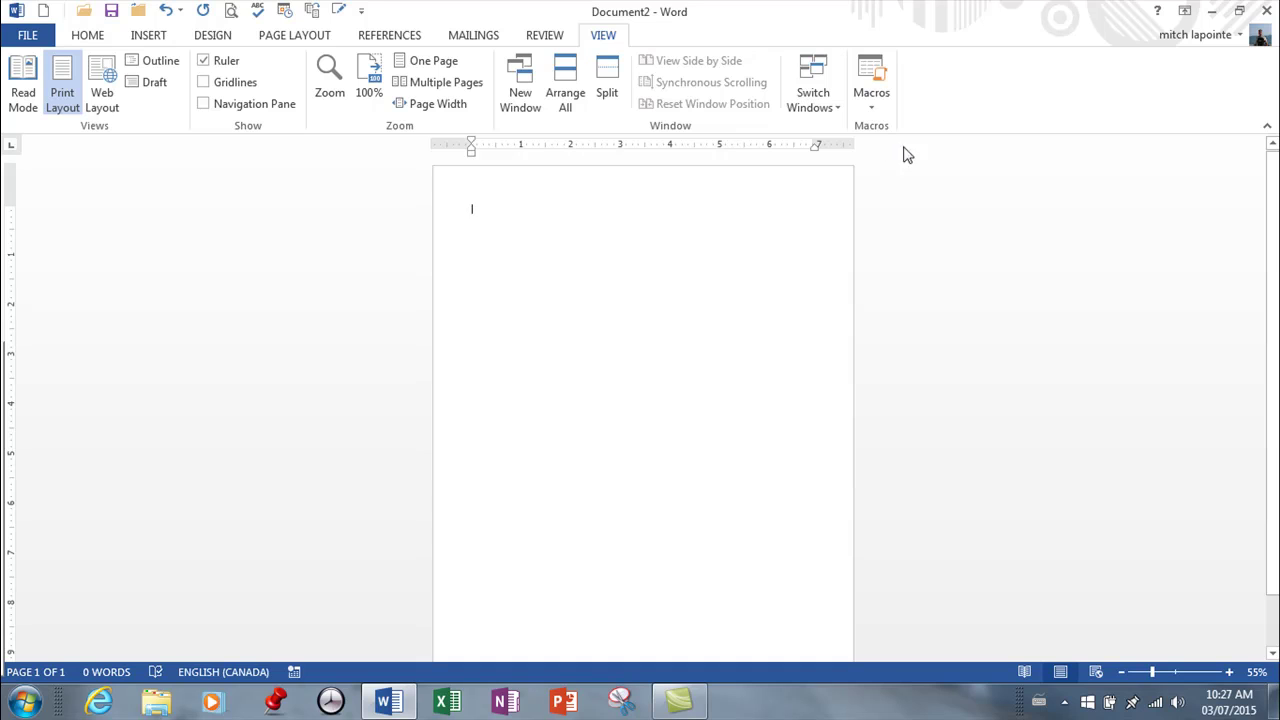
Create a new blank document and run the new_page macro in it
{"action": "left_click", "coordinate": [45, 14]}
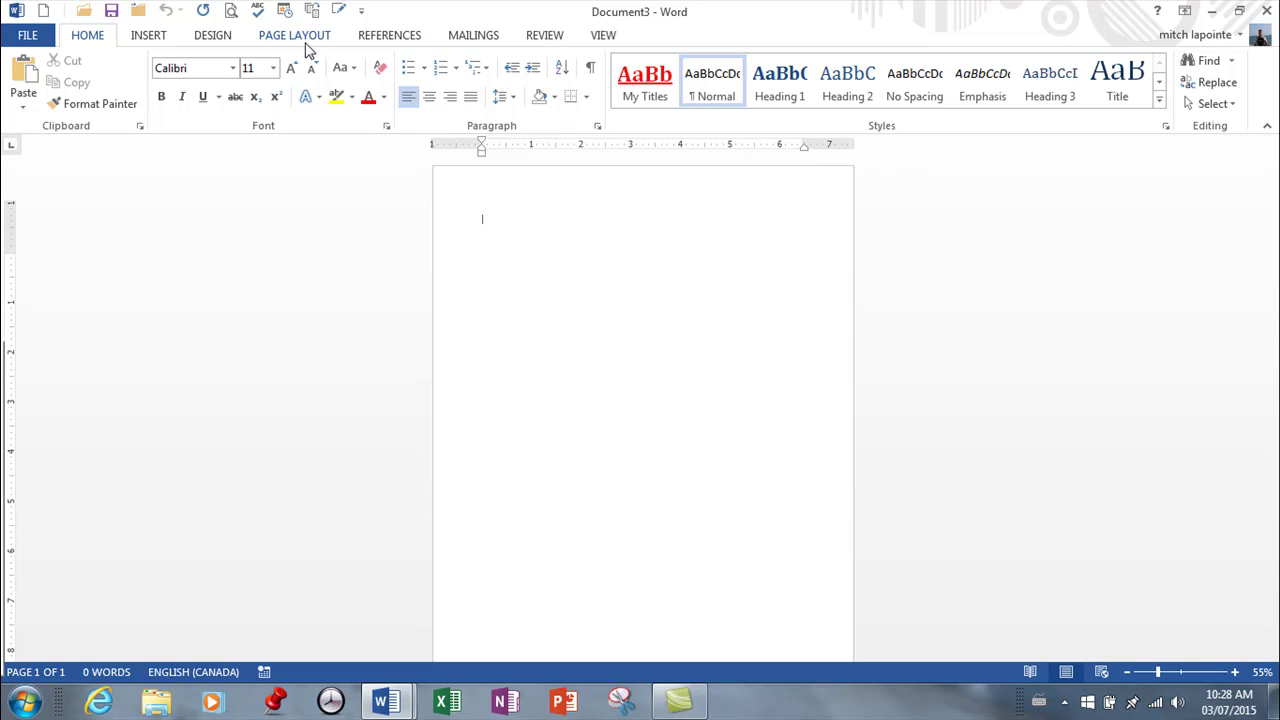
{"action": "left_click", "coordinate": [338, 10]}
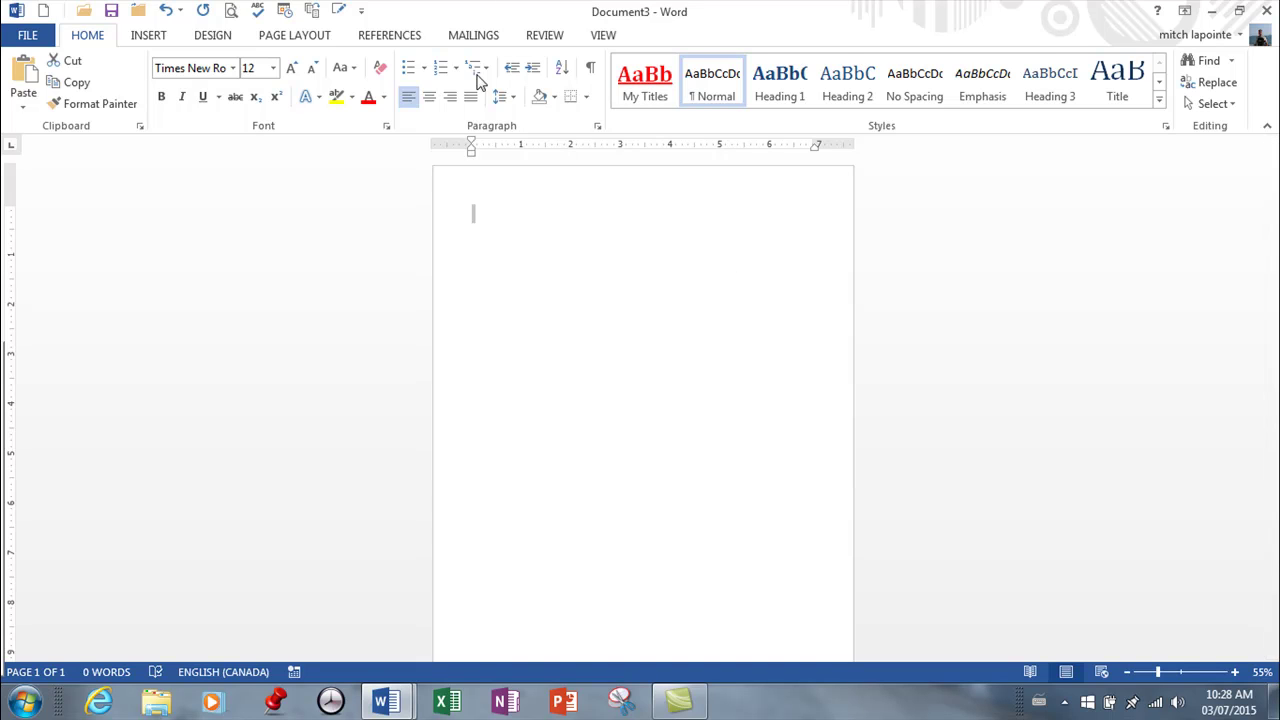
Start a macro recording under the default name Macro1, entering Ctrl+X as a trial keyboard shortcut without assigning it
{"action": "left_click", "coordinate": [604, 37]}
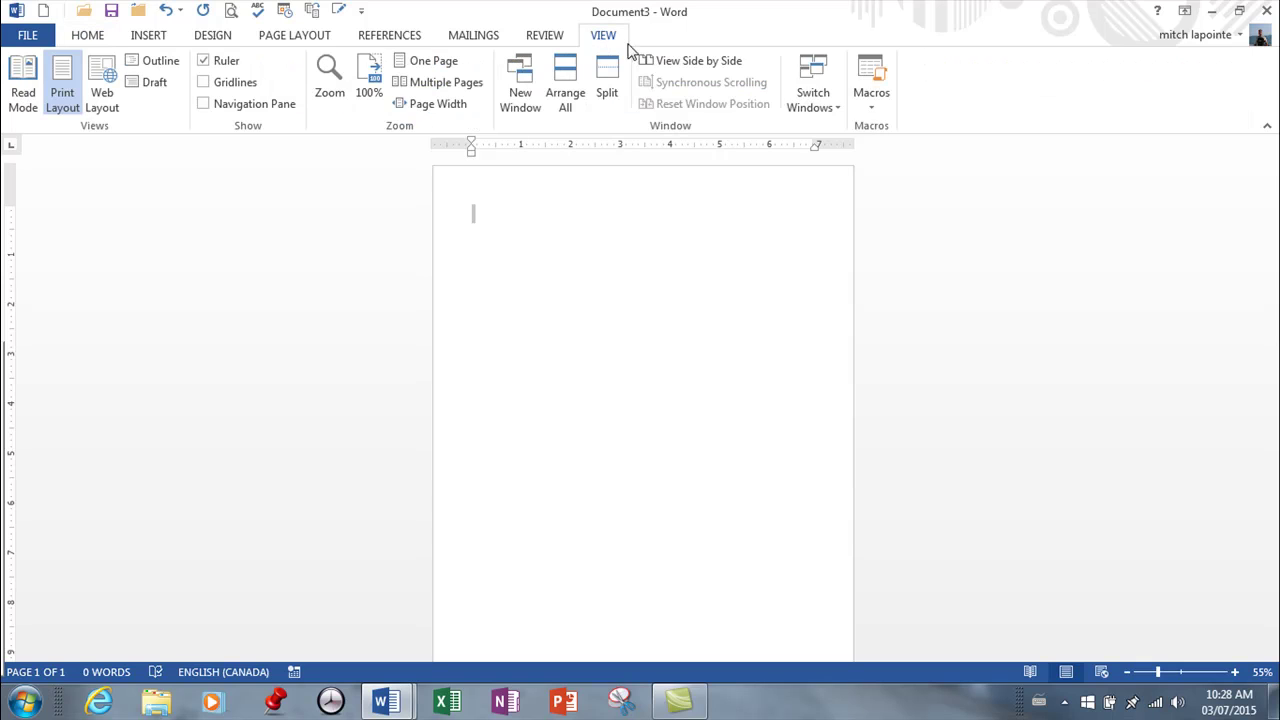
{"action": "left_click", "coordinate": [873, 108]}
{"action": "left_click", "coordinate": [888, 150]}
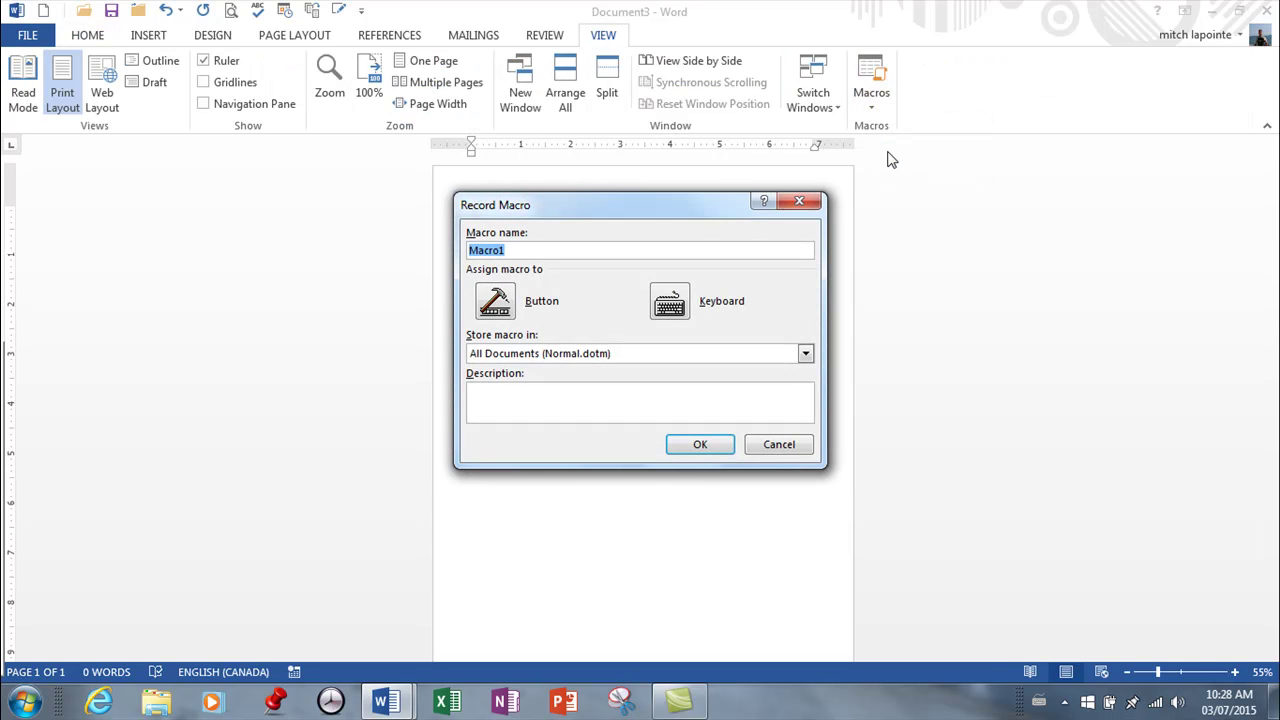
{"action": "left_click", "coordinate": [684, 313]}
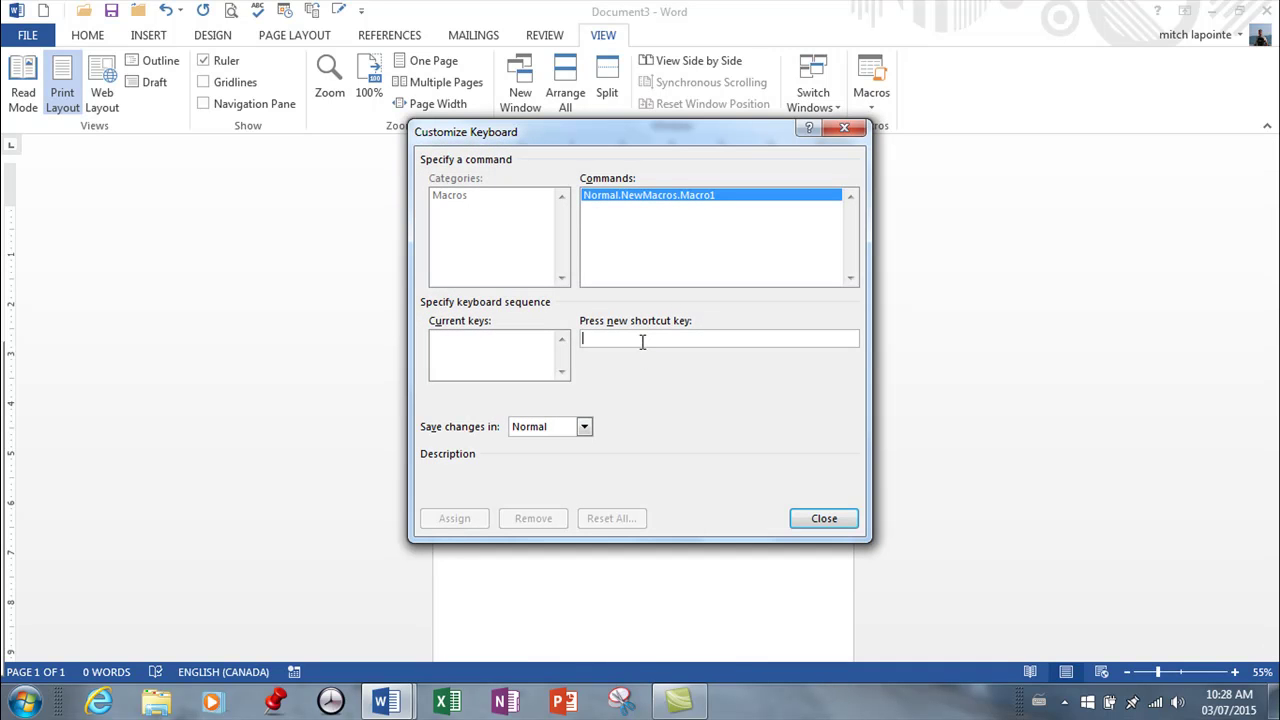
{"action": "key", "text": "ctrl+x"}
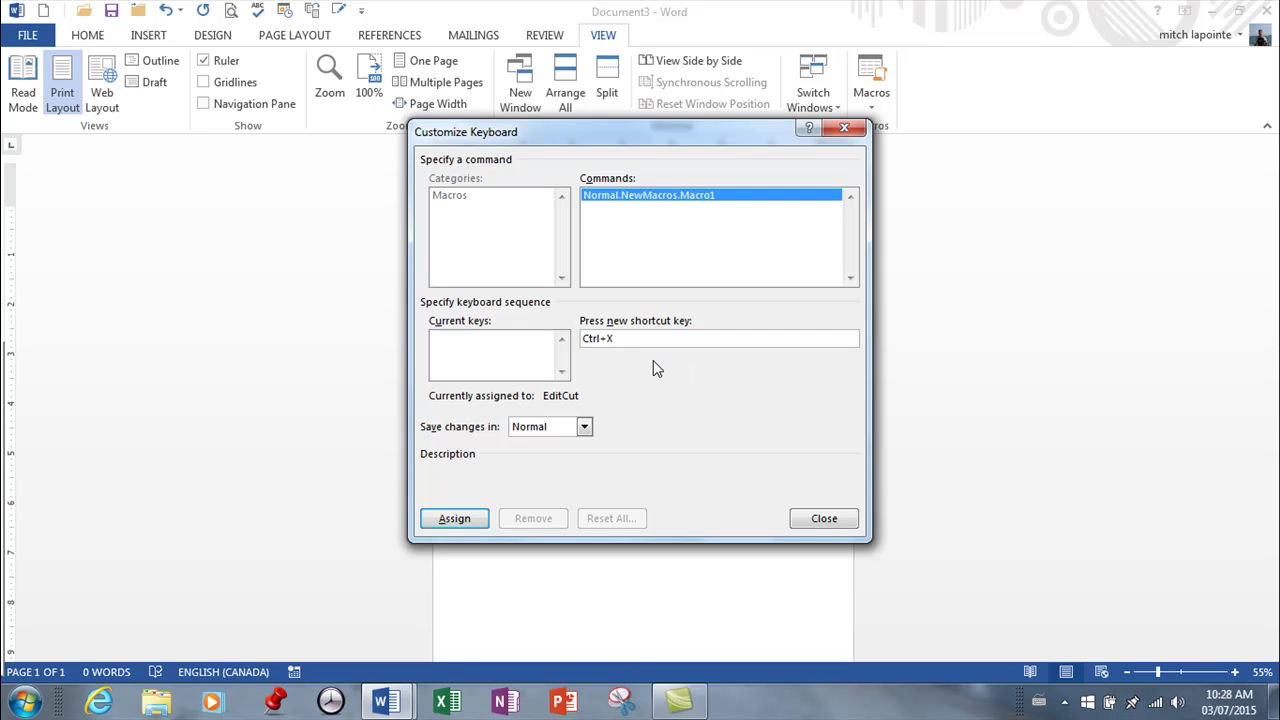
{"action": "left_click", "coordinate": [822, 518]}
View the list of existing macros, close it and stop the Macro1 recording
{"action": "left_click", "coordinate": [868, 106]}
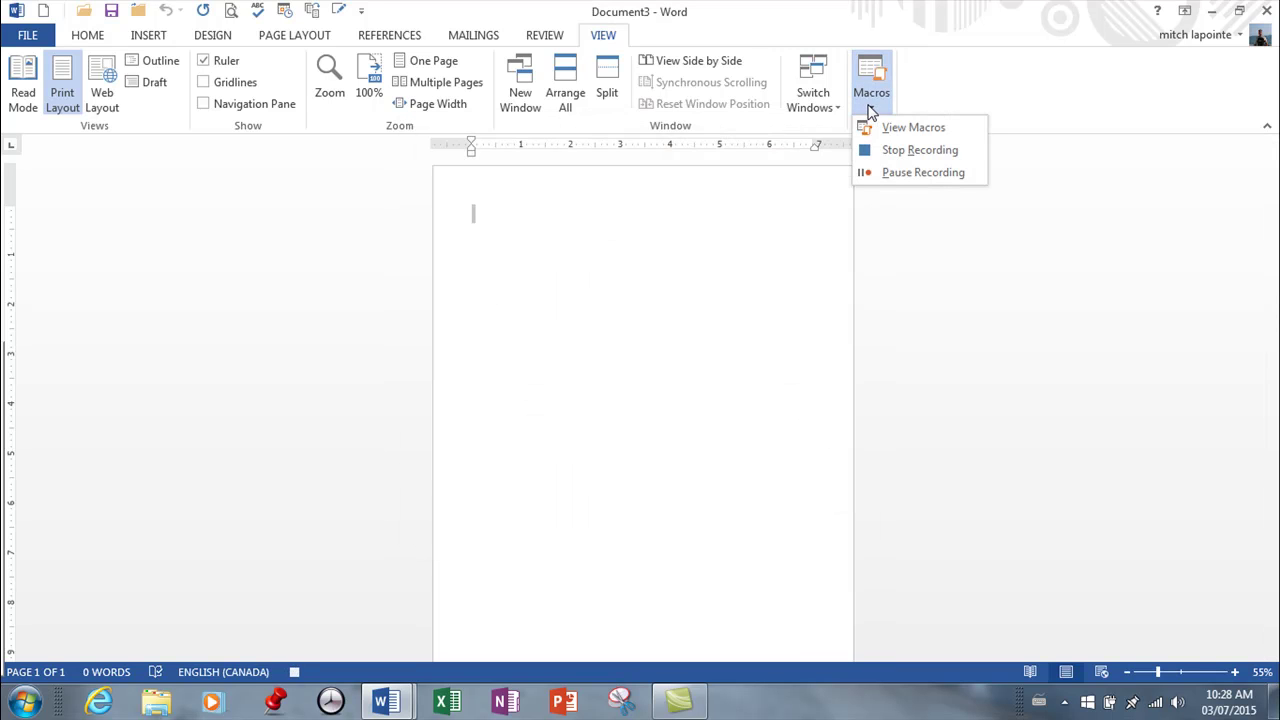
{"action": "left_click", "coordinate": [886, 130]}
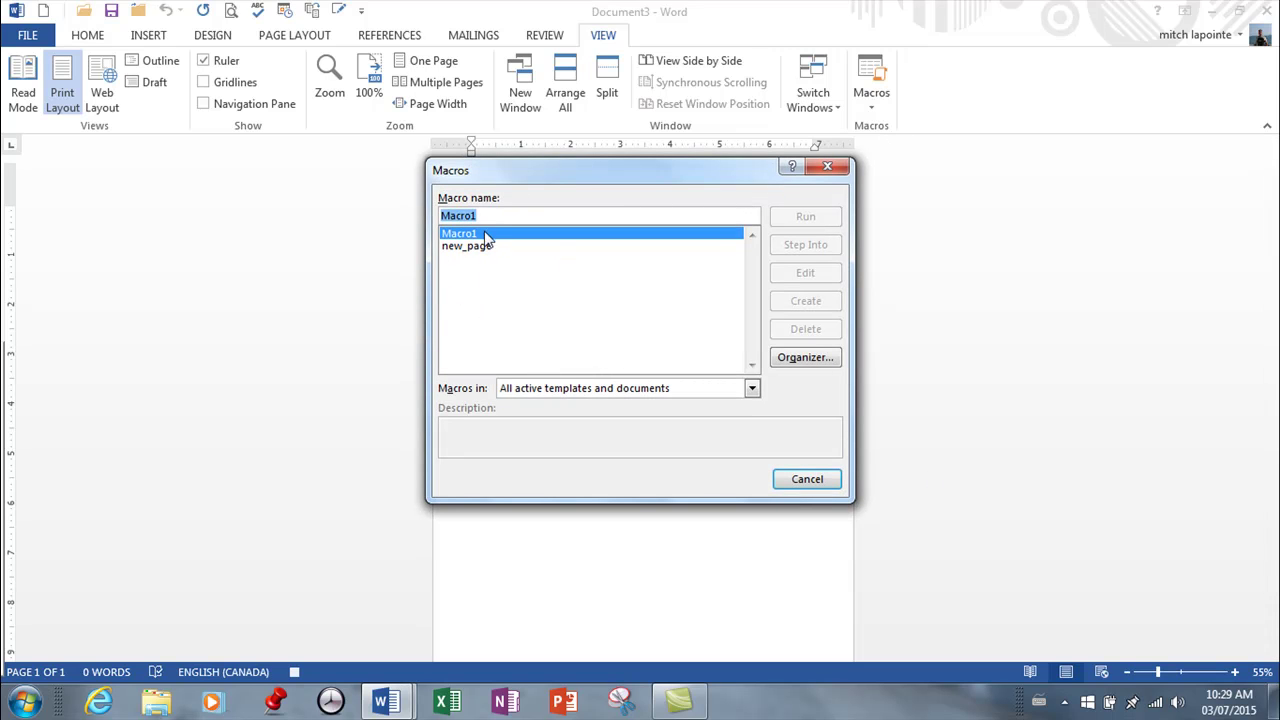
{"action": "left_click", "coordinate": [808, 480]}
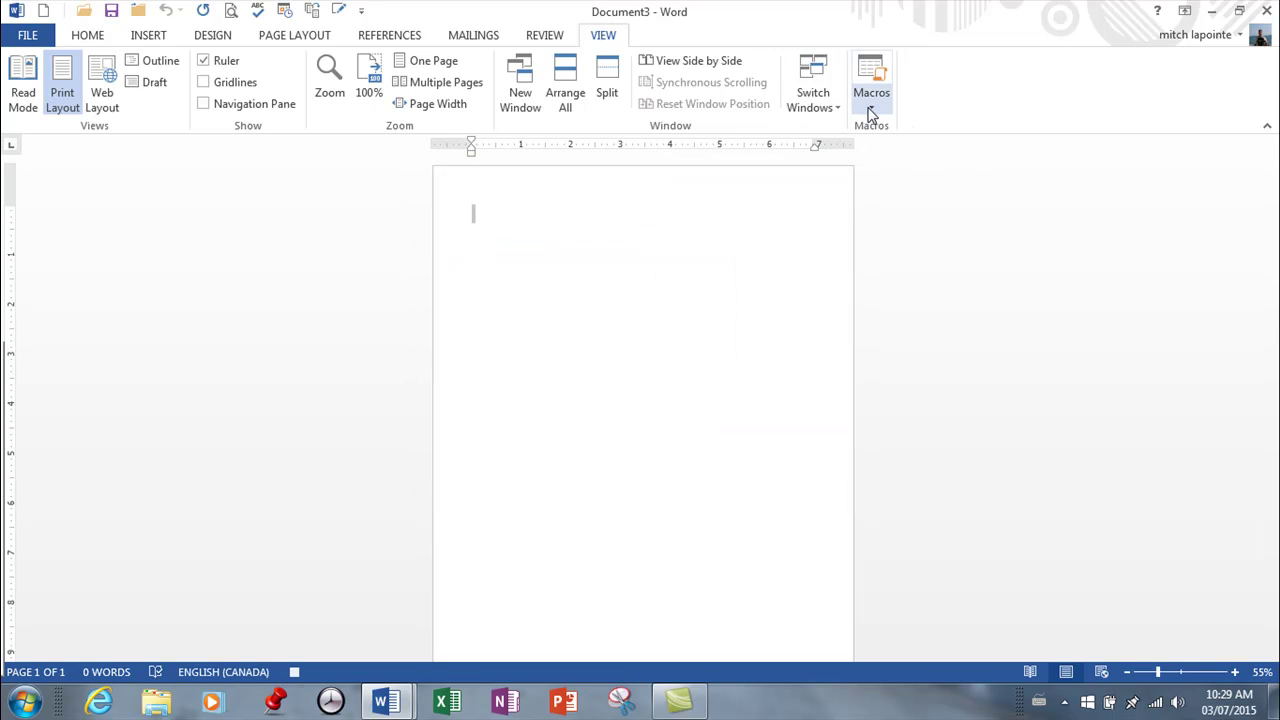
{"action": "left_click", "coordinate": [870, 108]}
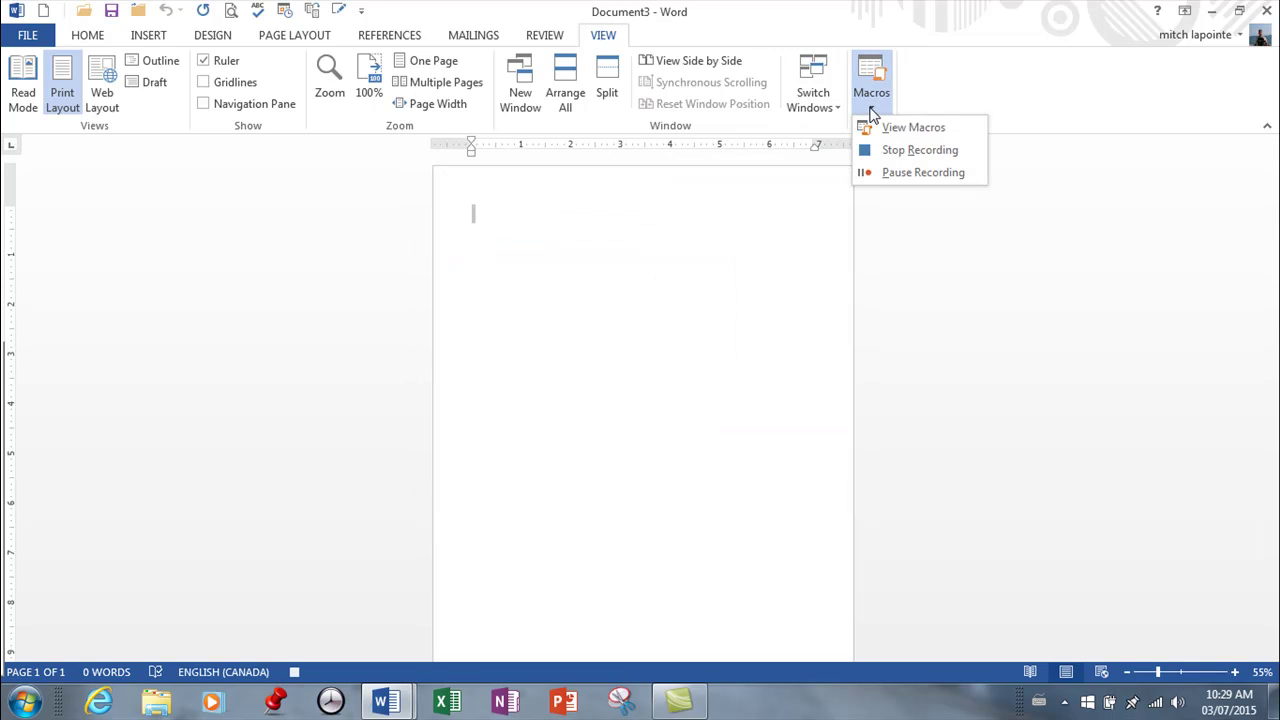
{"action": "left_click", "coordinate": [886, 155]}
Delete Macro1 from the macro list and close the list
{"action": "left_click", "coordinate": [870, 113]}
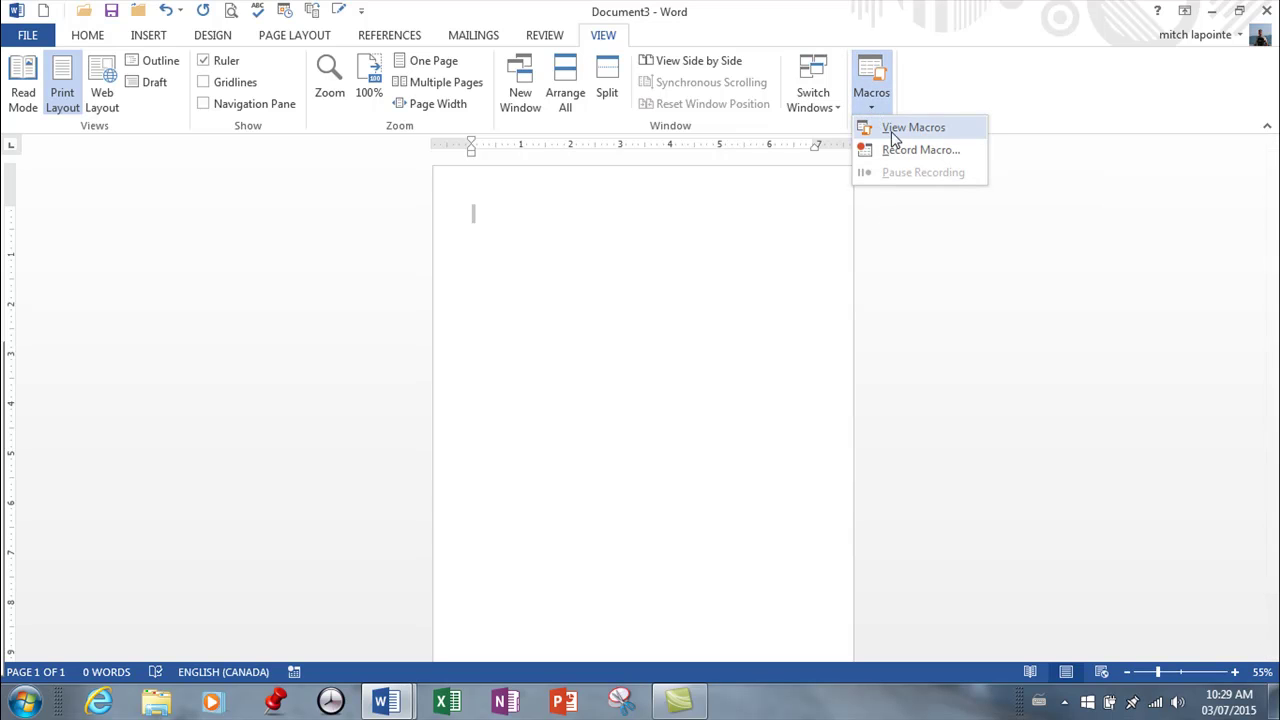
{"action": "left_click", "coordinate": [893, 127]}
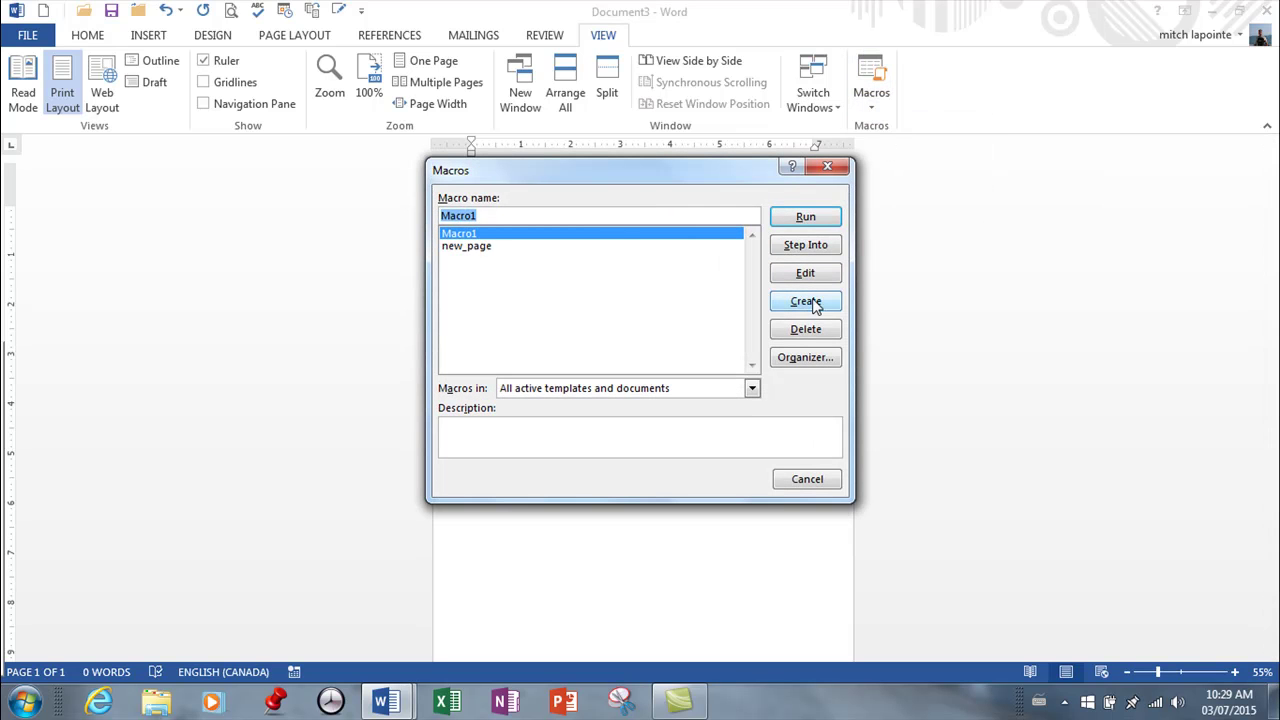
{"action": "left_click", "coordinate": [805, 332]}
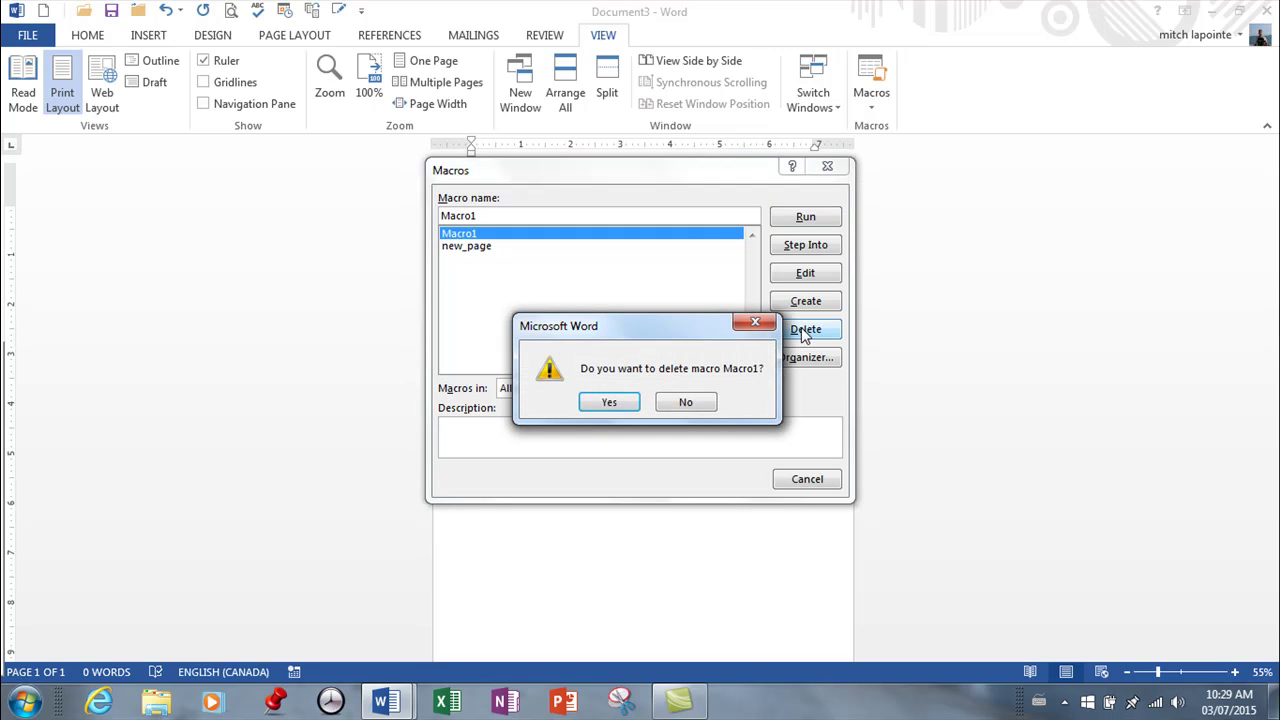
{"action": "left_click", "coordinate": [608, 402]}
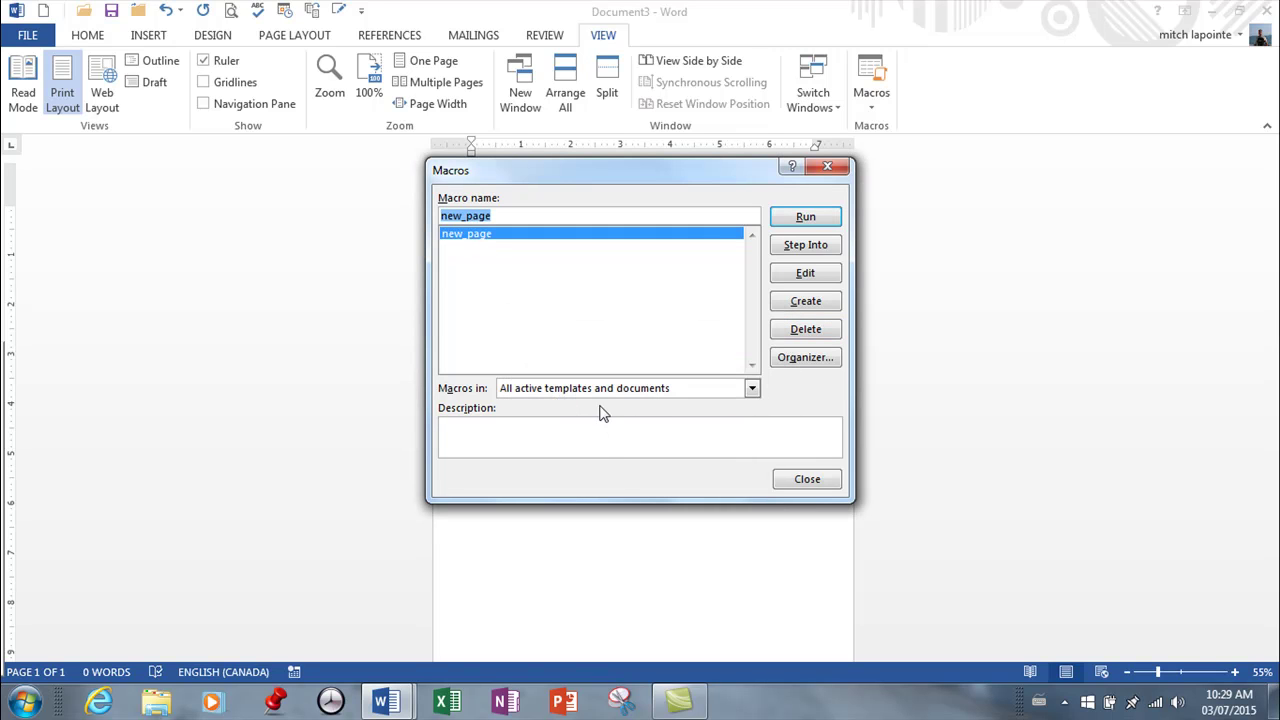
{"action": "left_click", "coordinate": [807, 479]}
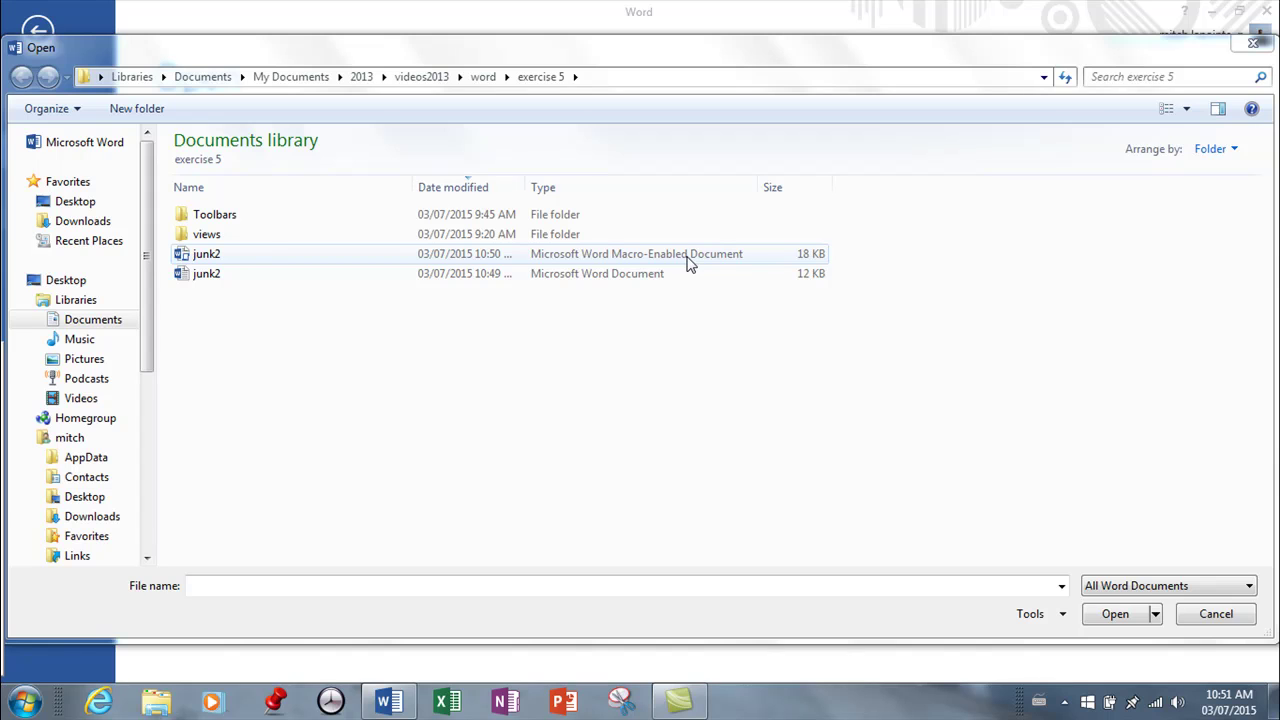
Open the macro-enabled document junk2 from the exercise 5 folder and enable its macro content
{"action": "left_click", "coordinate": [205, 256]}
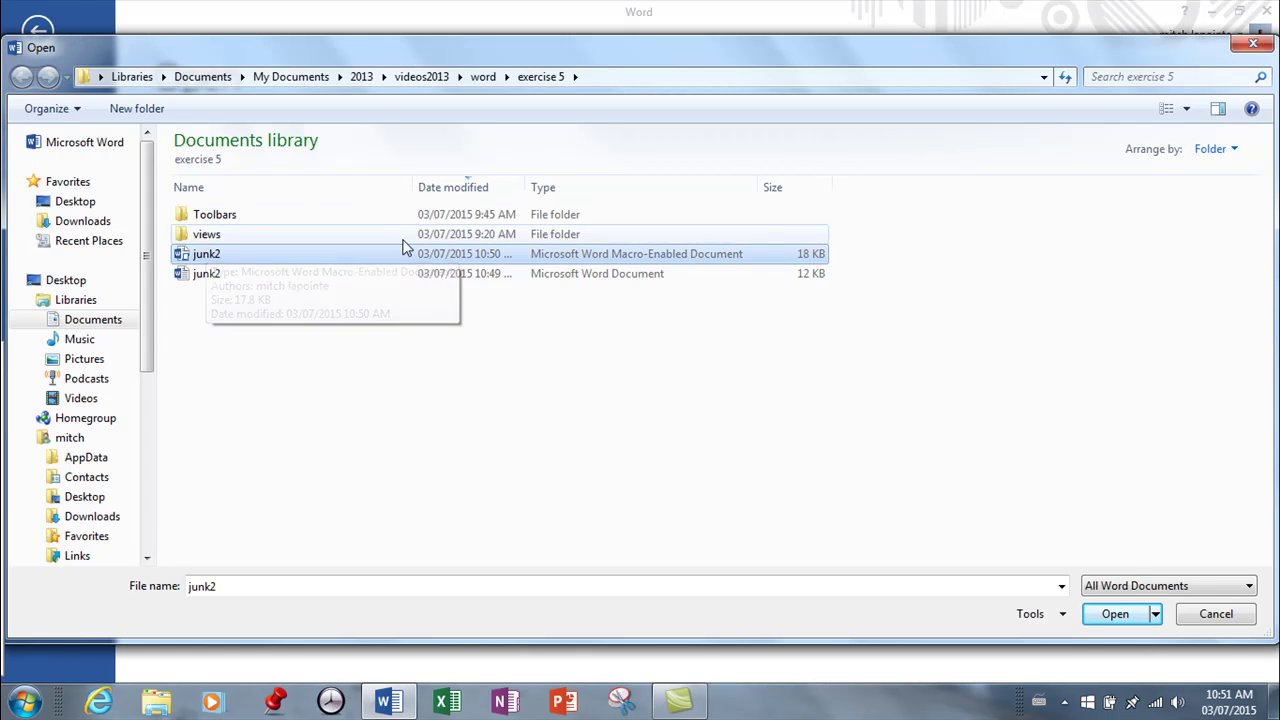
{"action": "left_click", "coordinate": [1115, 614]}
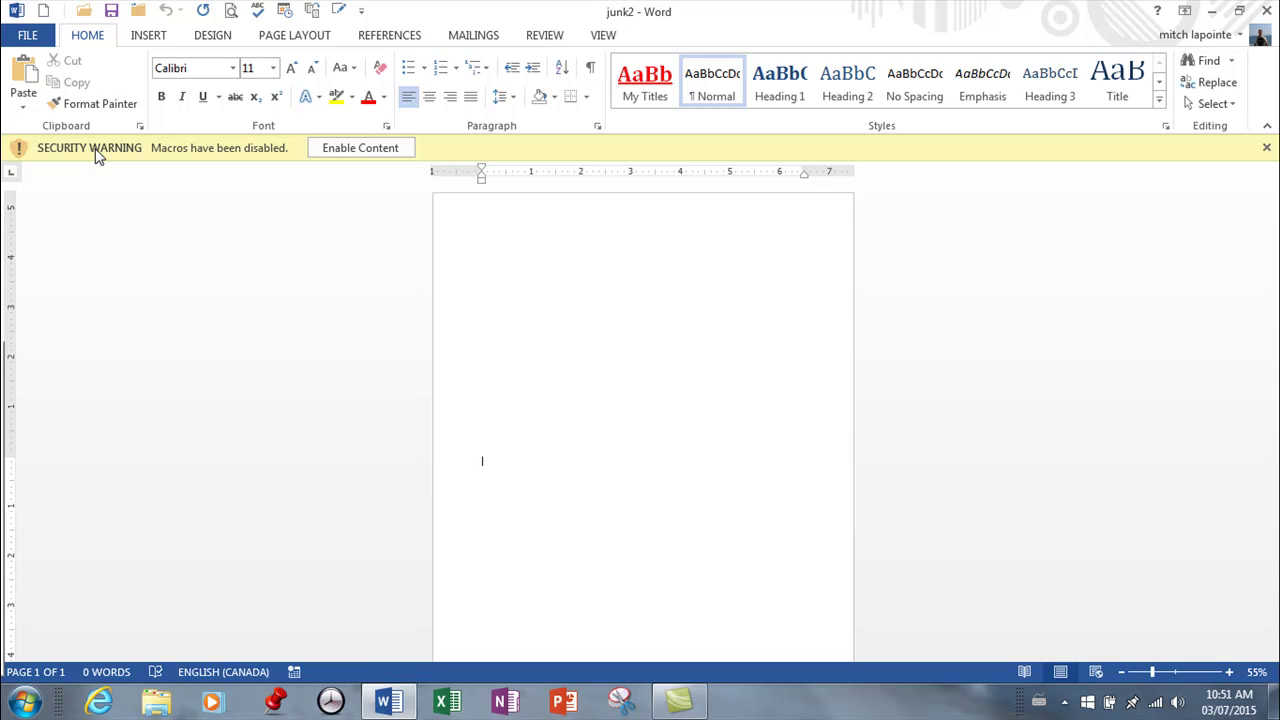
{"action": "left_click", "coordinate": [370, 150]}
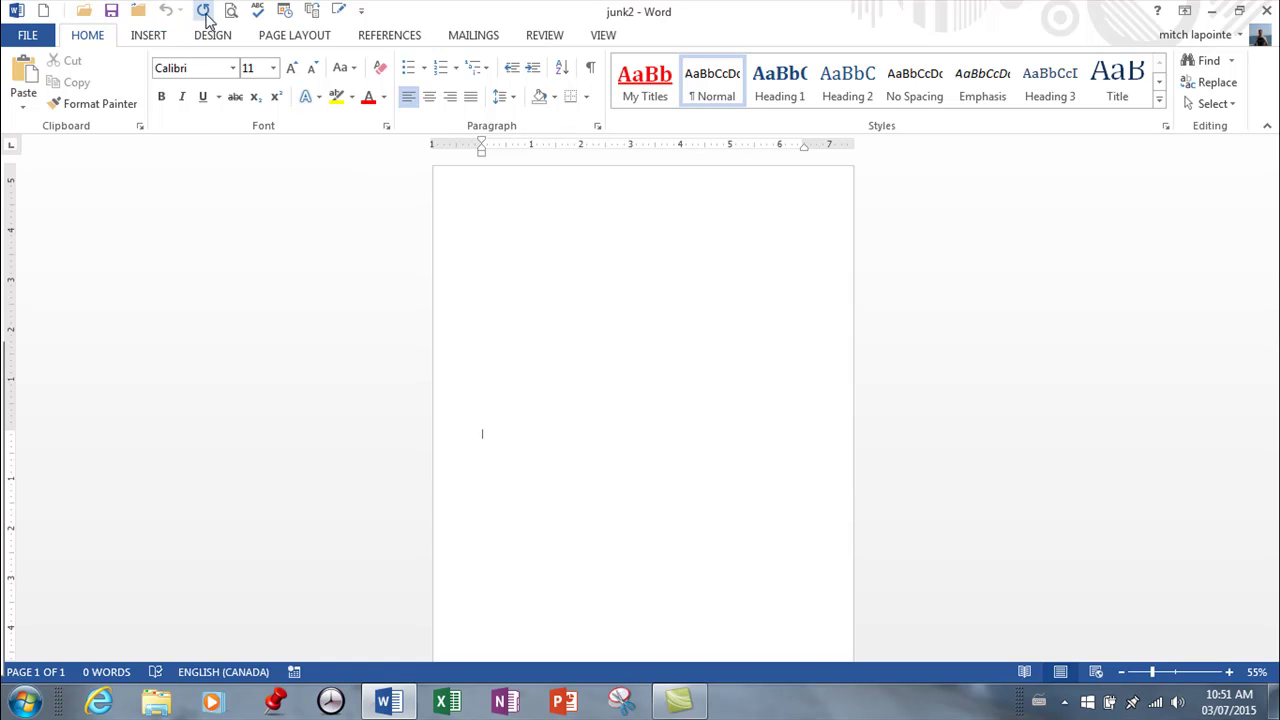
{"action": "left_click", "coordinate": [608, 37]}
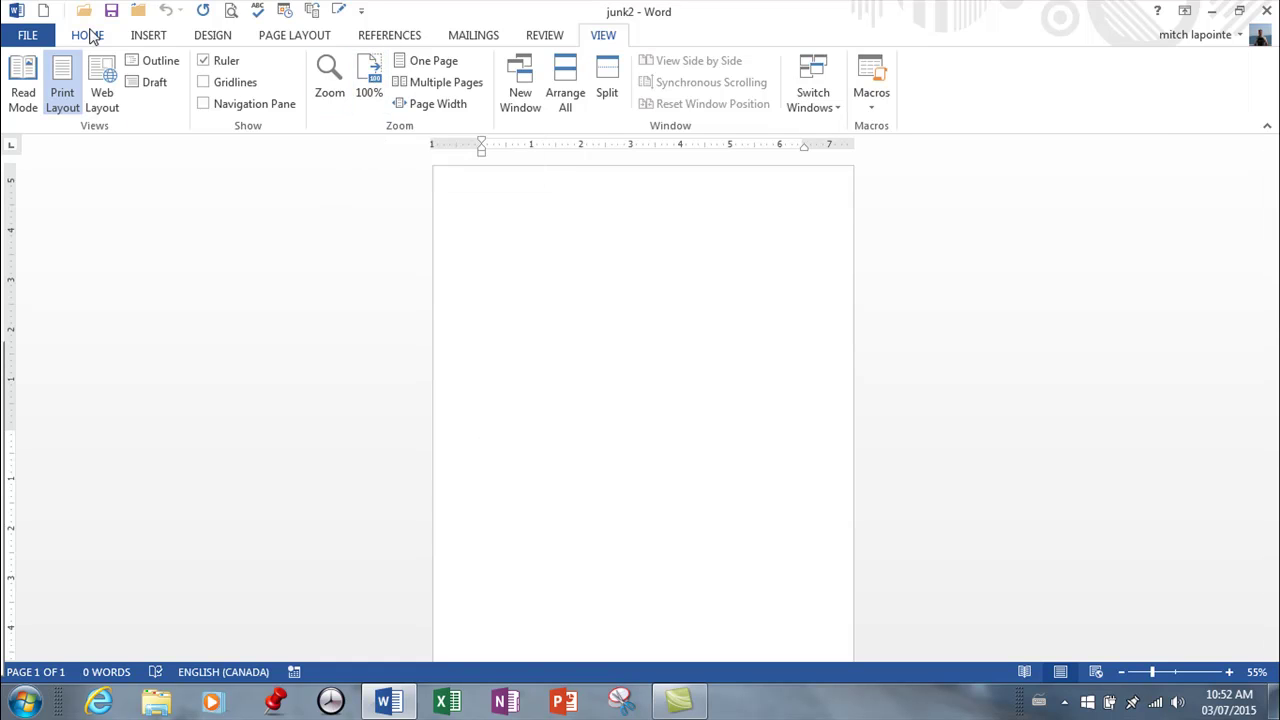
{"action": "left_click", "coordinate": [92, 35]}
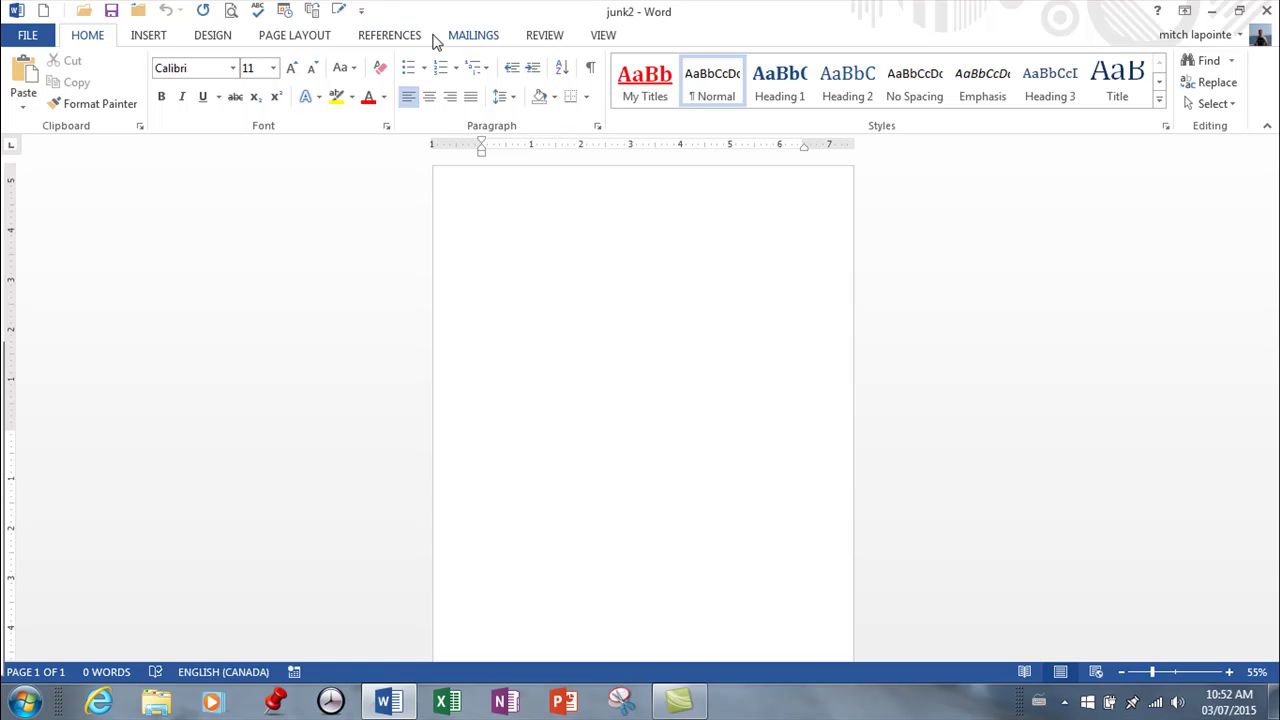
Assign the keyboard shortcut Ctrl+0 to the Zoom100 command from the View Tab category, saving changes in Normal
{"action": "right_click", "coordinate": [383, 30]}
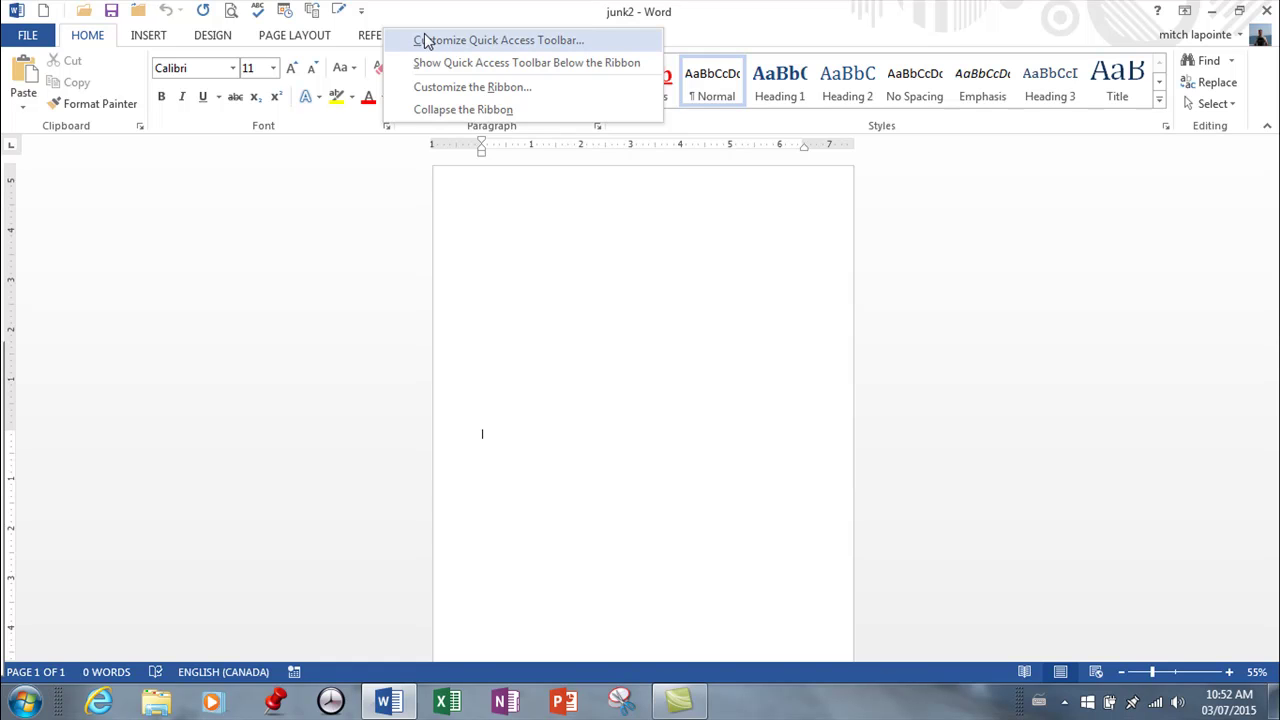
{"action": "left_click", "coordinate": [445, 90]}
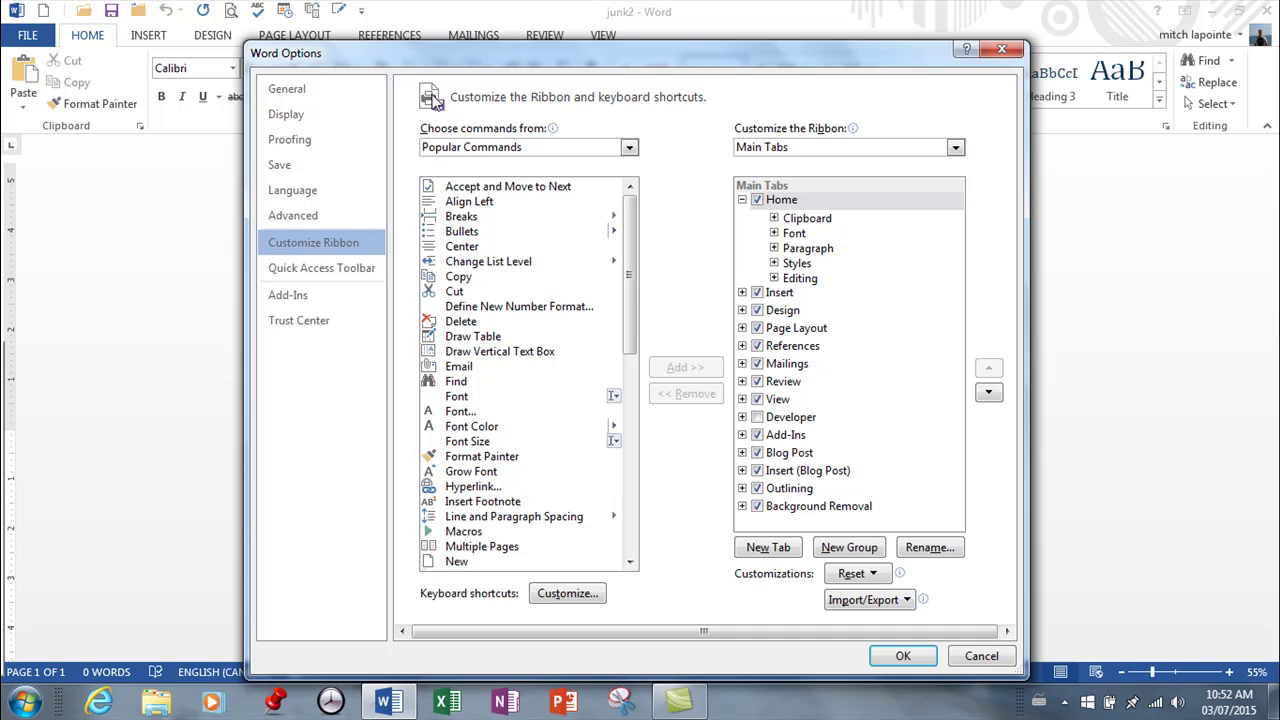
{"action": "left_click", "coordinate": [569, 597]}
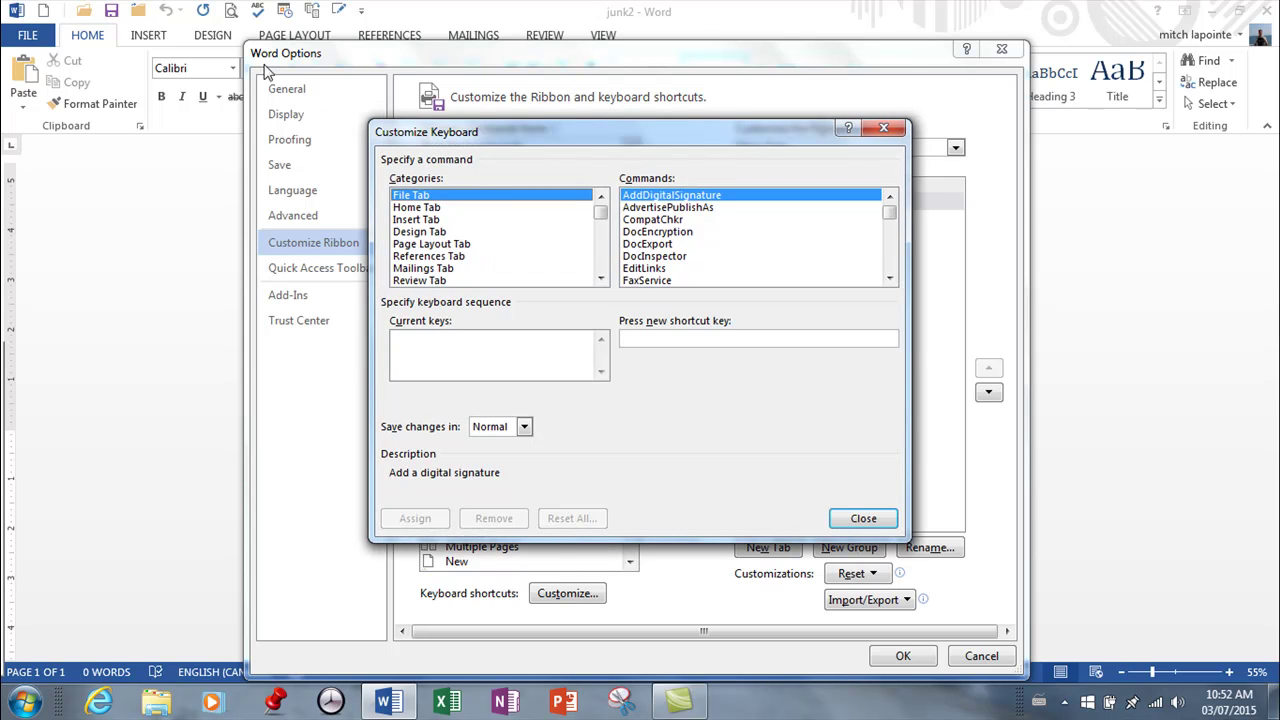
{"action": "left_click", "coordinate": [604, 278]}
{"action": "left_click", "coordinate": [414, 281]}
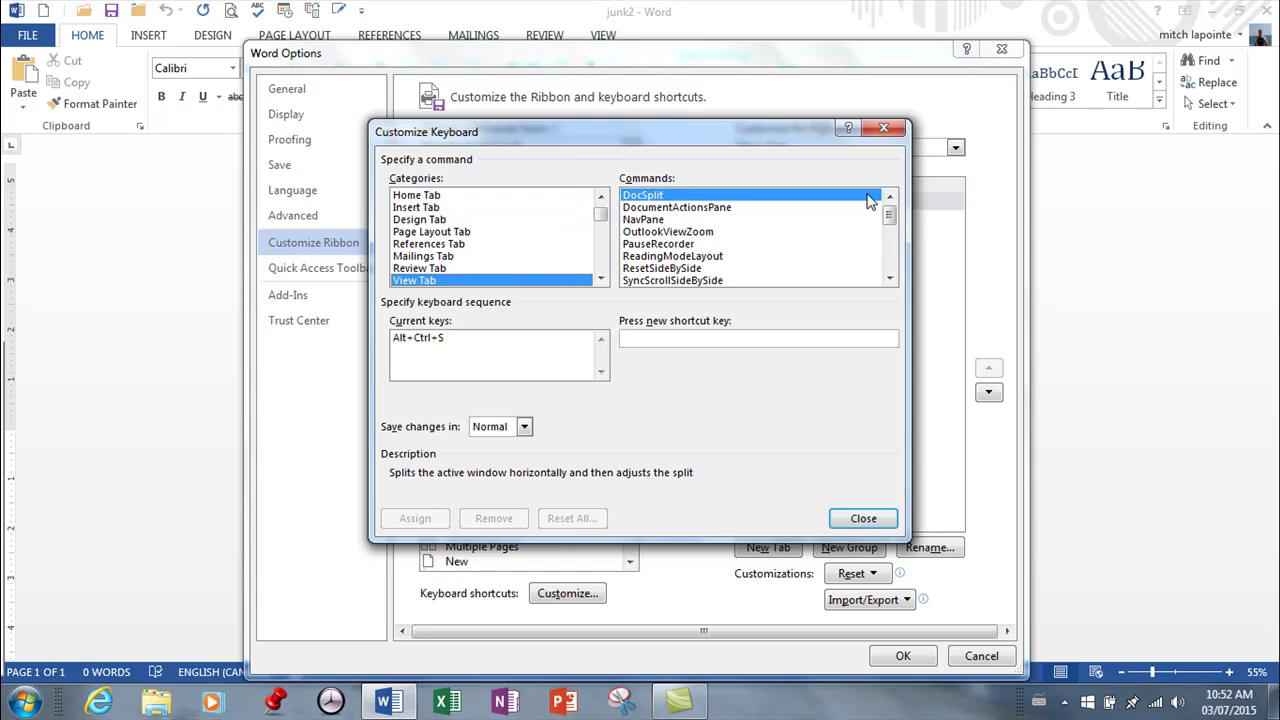
{"action": "left_click_drag", "start_coordinate": [889, 216], "coordinate": [889, 260]}
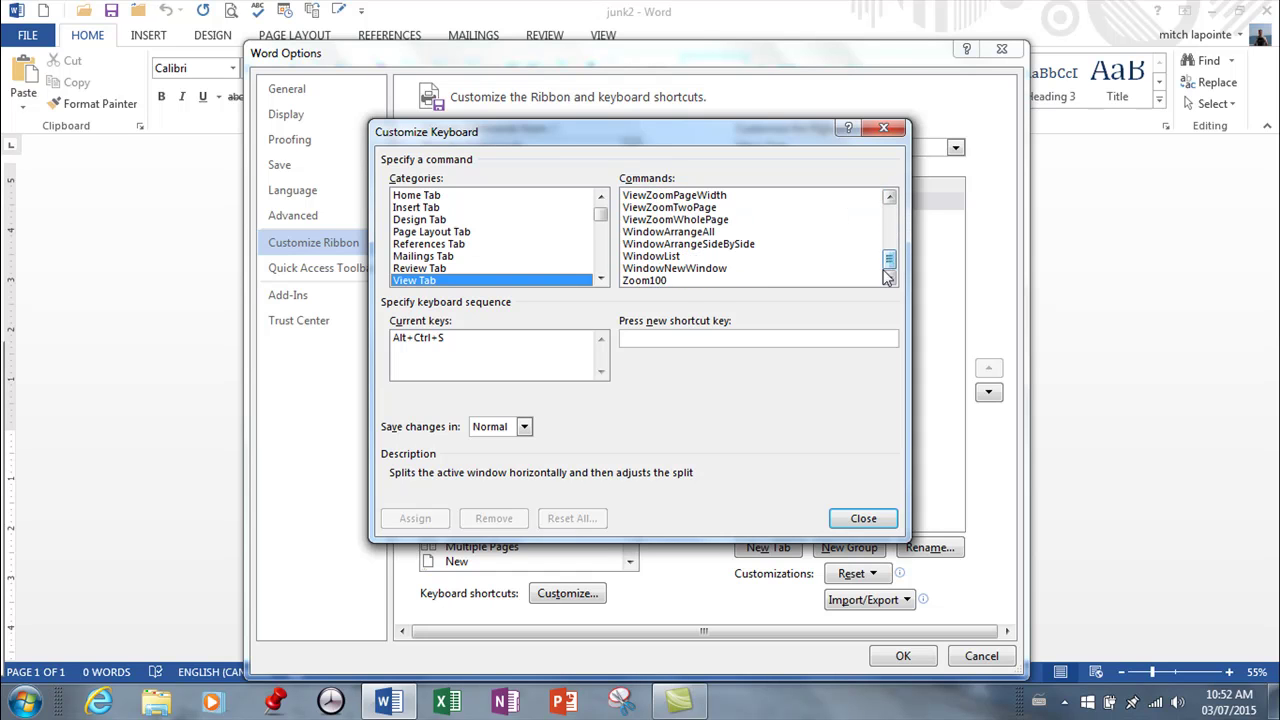
{"action": "left_click", "coordinate": [645, 281]}
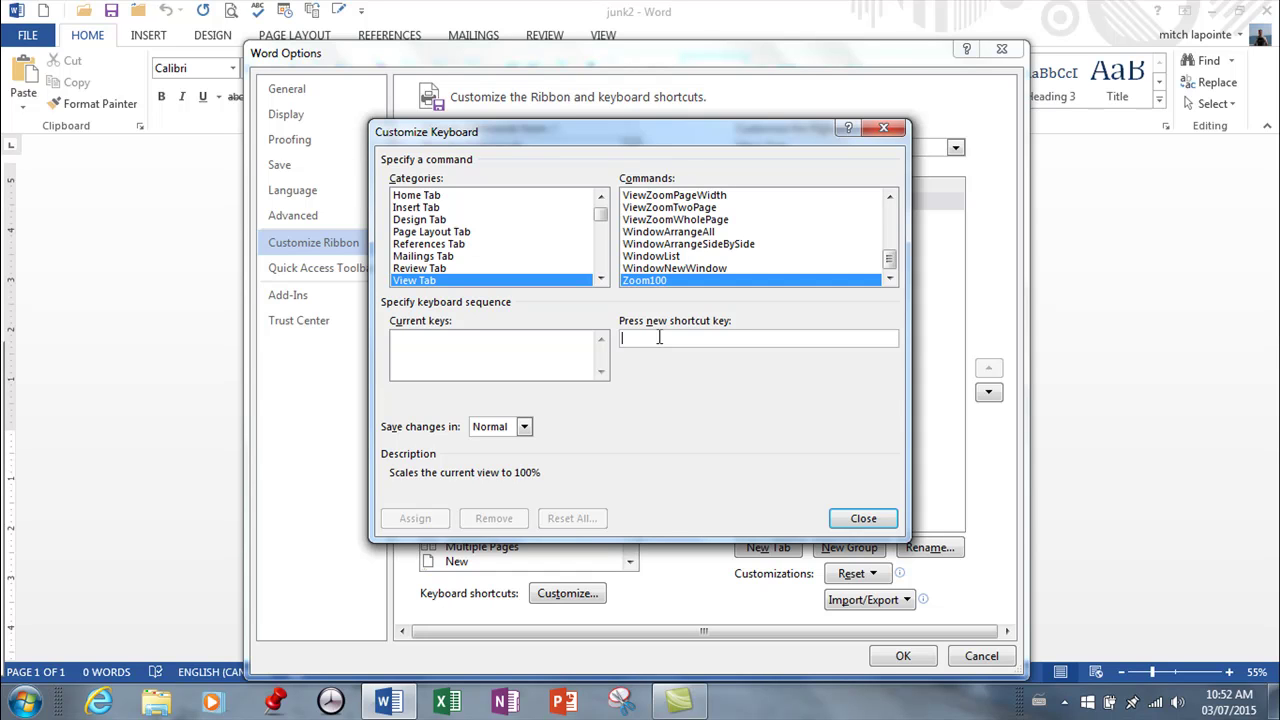
{"action": "key", "text": "ctrl+0"}
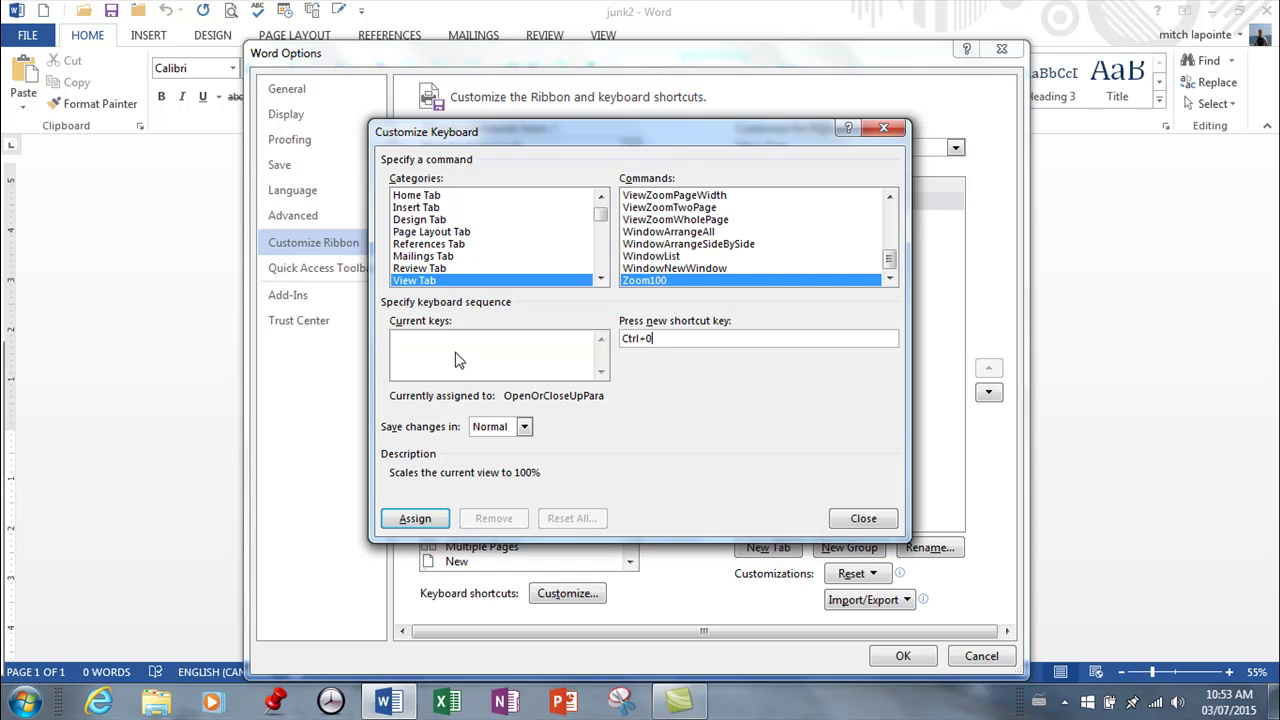
{"action": "left_click", "coordinate": [416, 522]}
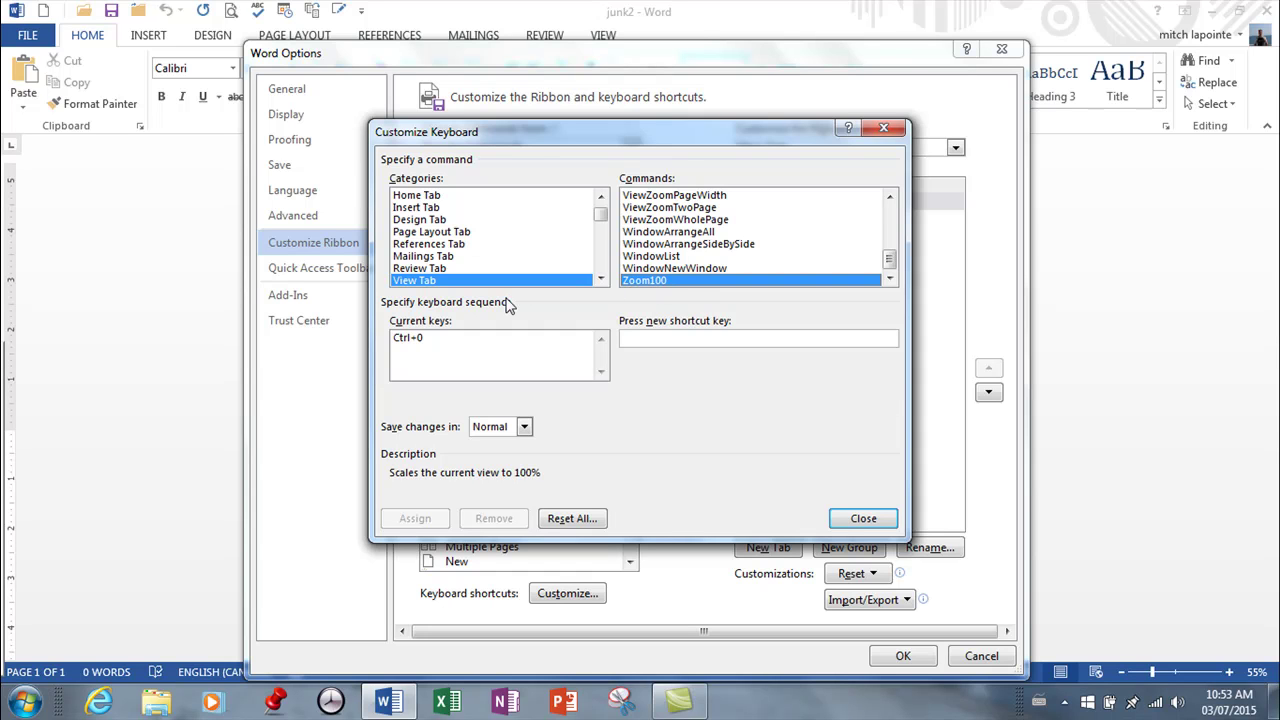
Close the keyboard and ribbon customization dialogs and test the new Zoom100 shortcut on the document
{"action": "left_click", "coordinate": [413, 342]}
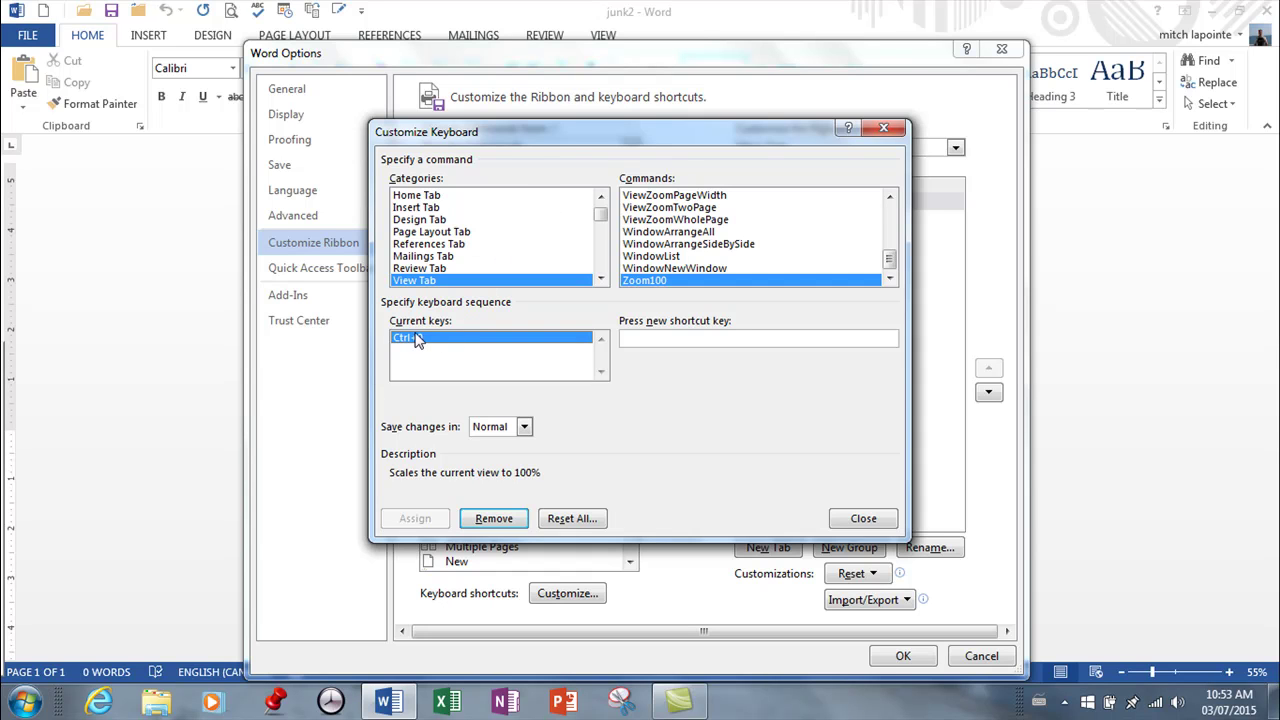
{"action": "left_click", "coordinate": [866, 518]}
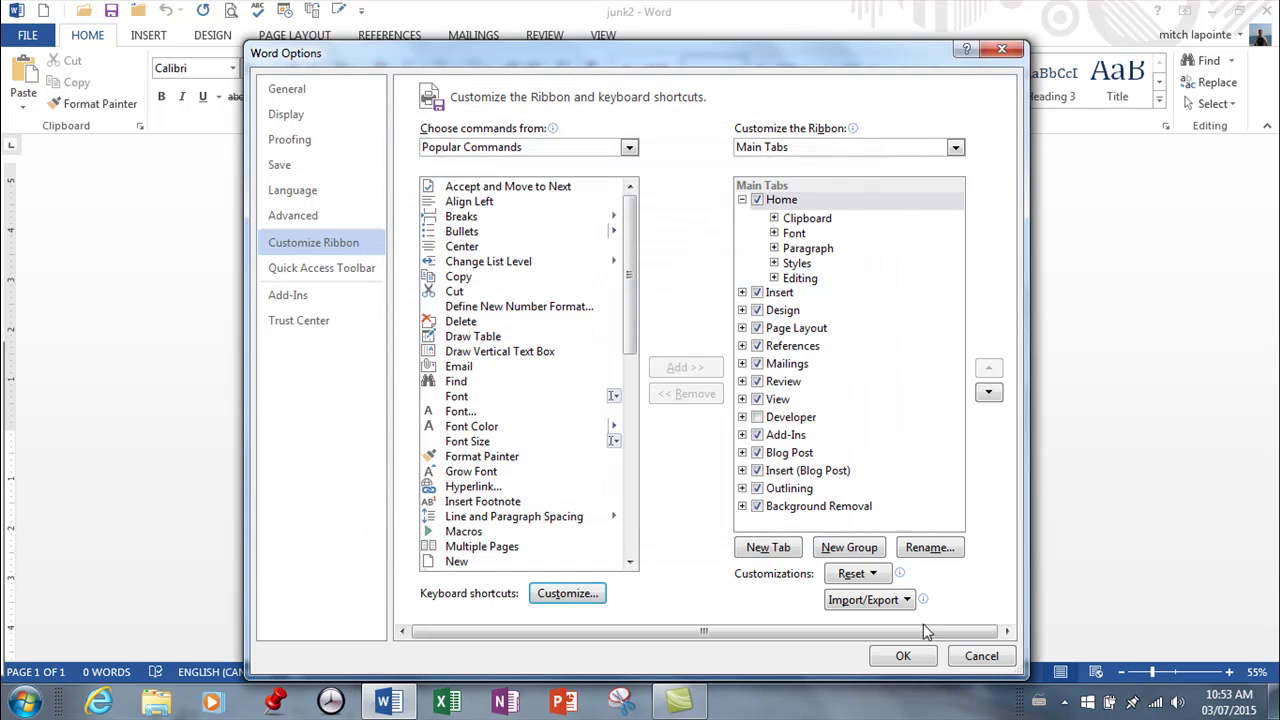
{"action": "left_click", "coordinate": [981, 657]}
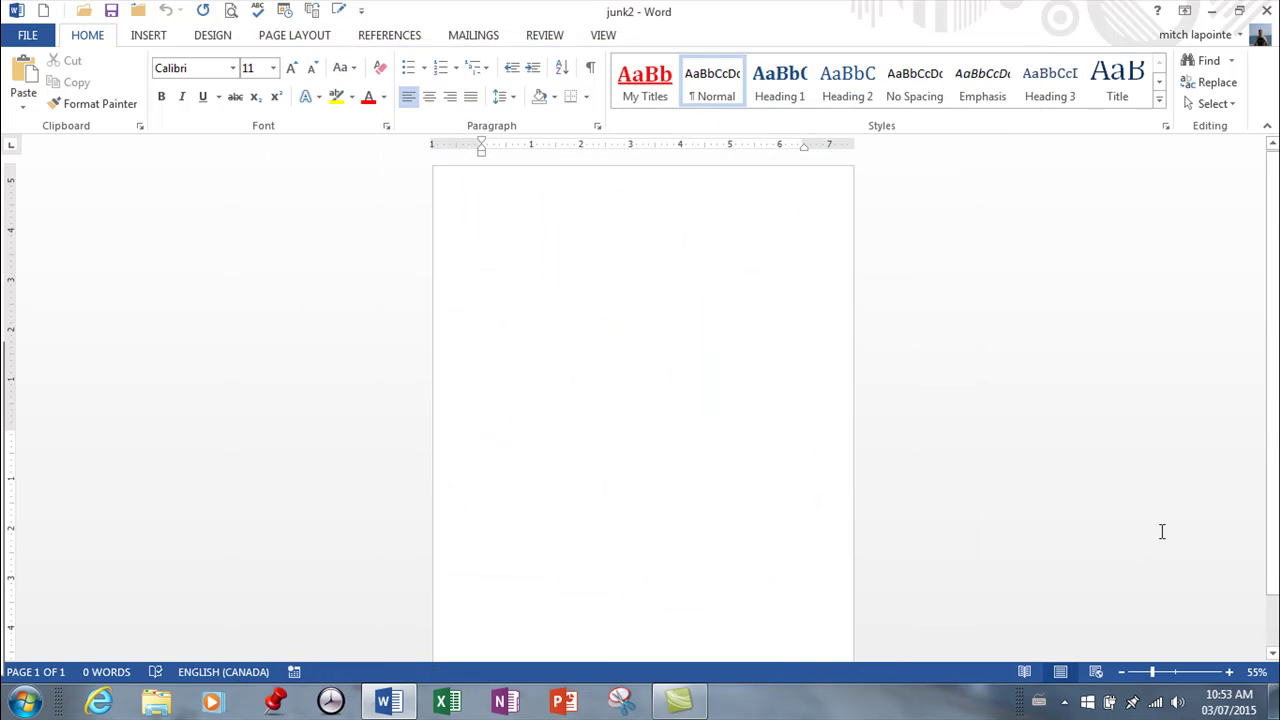
{"action": "key", "text": "ctrl+0"}
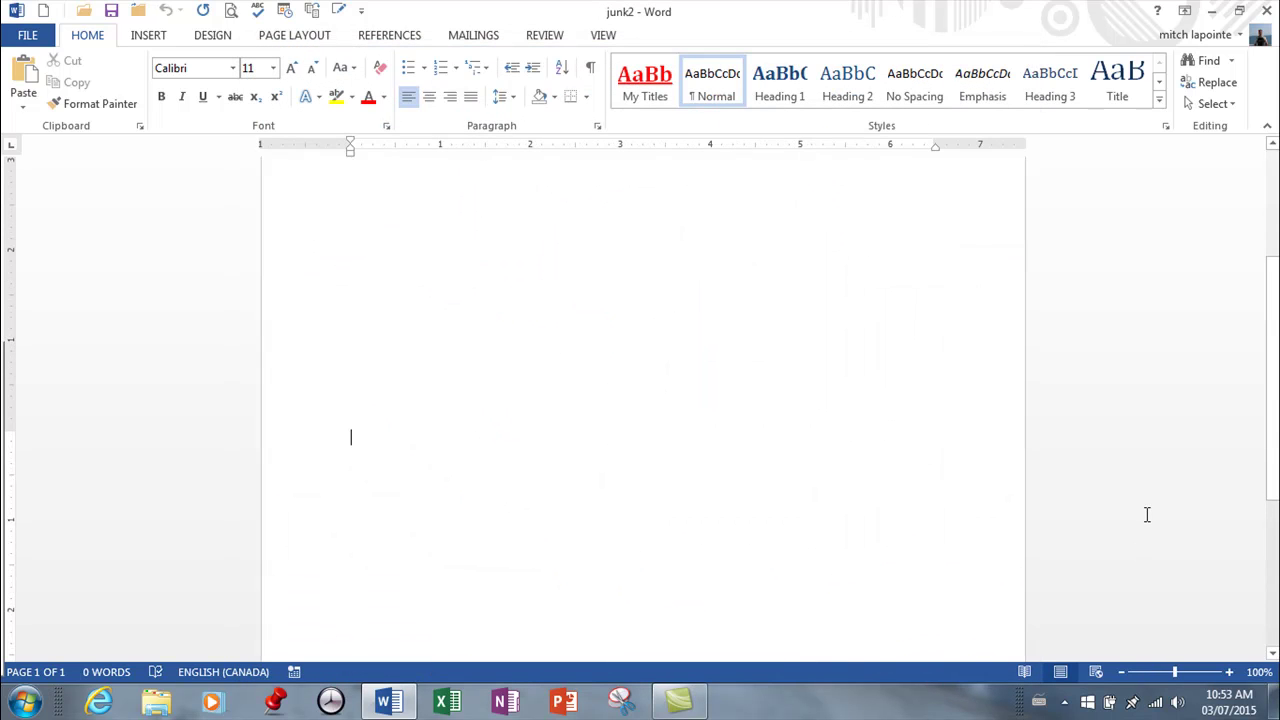
{"action": "scroll", "coordinate": [1147, 514], "scroll_direction": "up", "scroll_amount": 4}
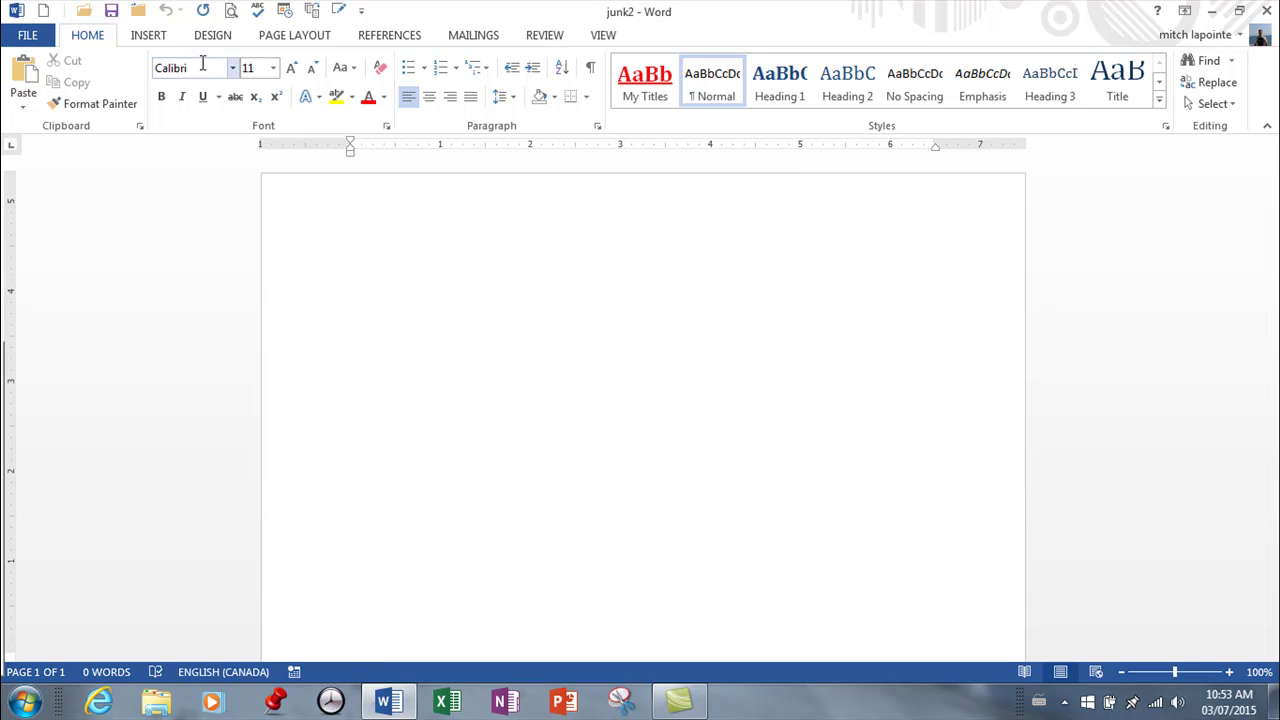
Browse the full symbol set and select the Wingdings keyboard symbol with character code 55
{"action": "left_click", "coordinate": [149, 40]}
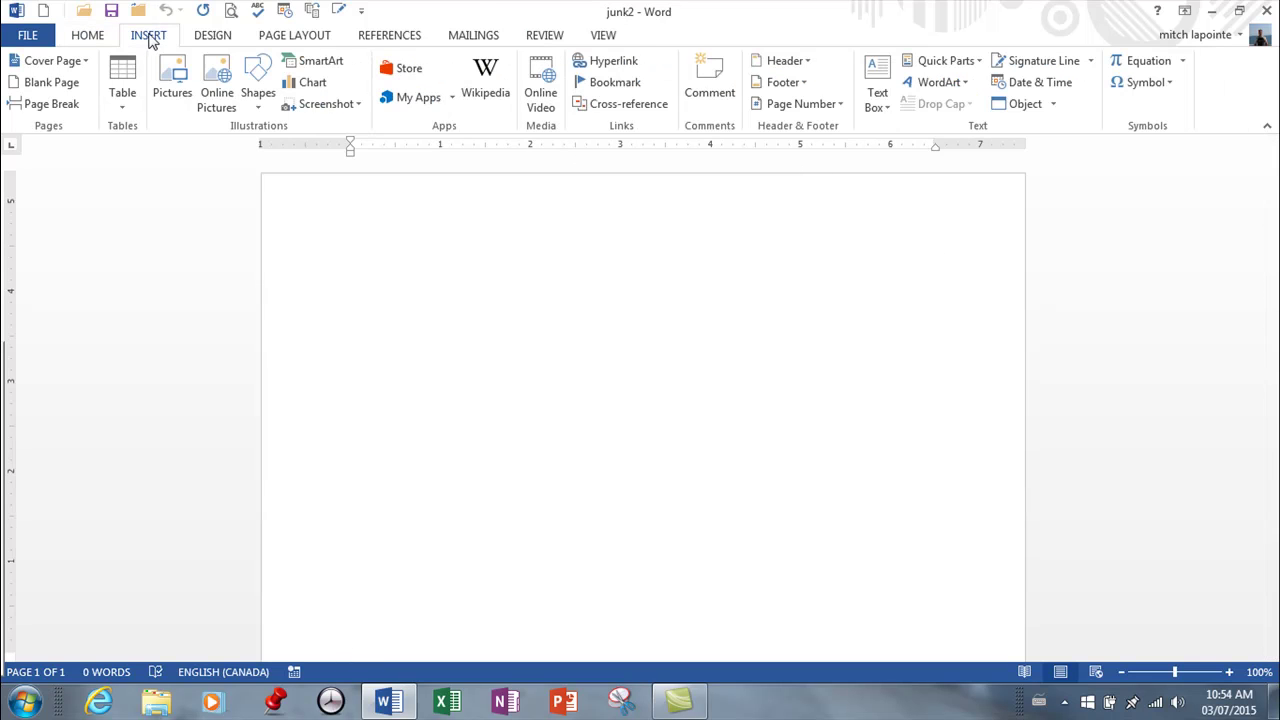
{"action": "left_click", "coordinate": [1148, 83]}
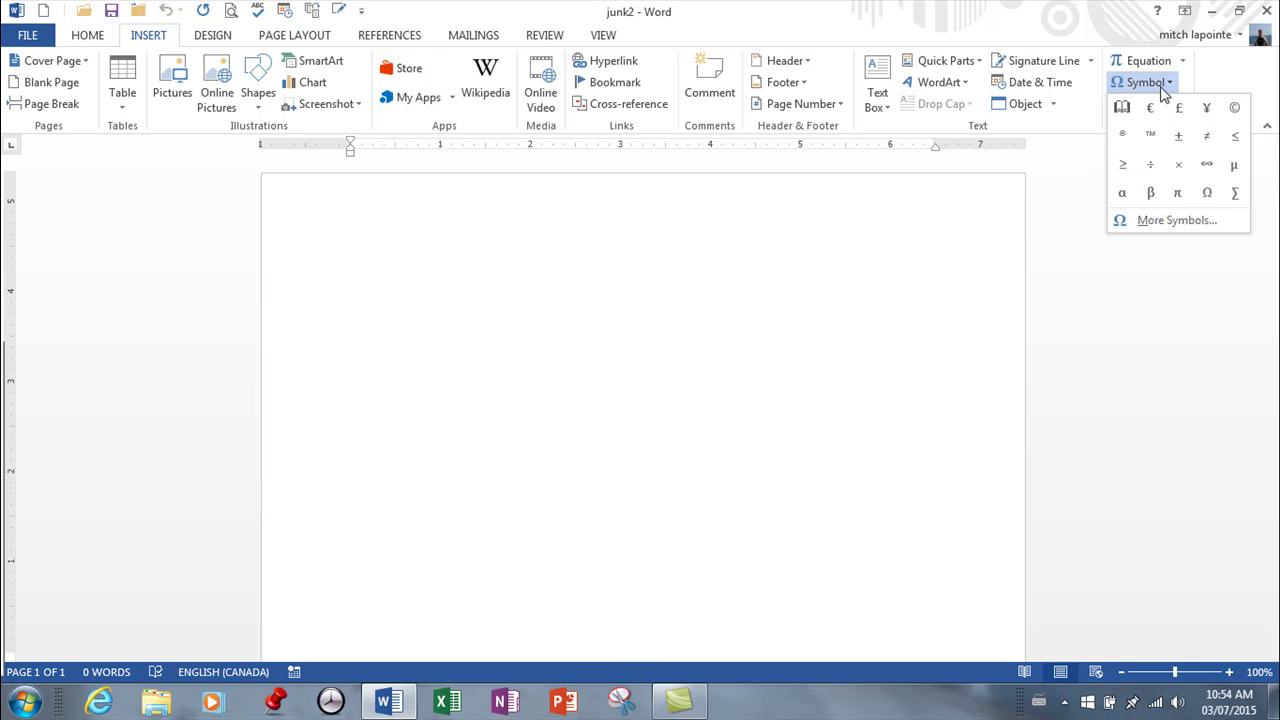
{"action": "left_click", "coordinate": [1165, 226]}
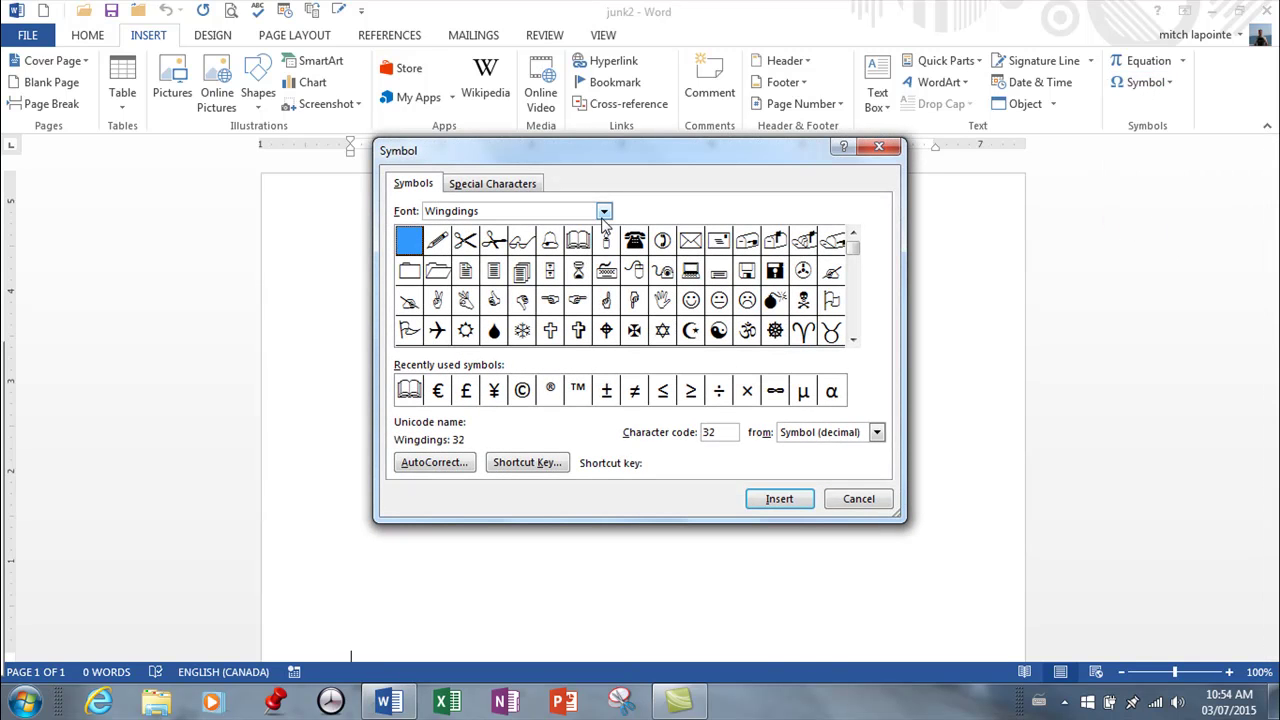
{"action": "mouse_move", "coordinate": [851, 251]}
{"action": "left_mouse_down"}
{"action": "mouse_move", "coordinate": [850, 330]}
{"action": "mouse_move", "coordinate": [851, 245]}
{"action": "left_mouse_up"}
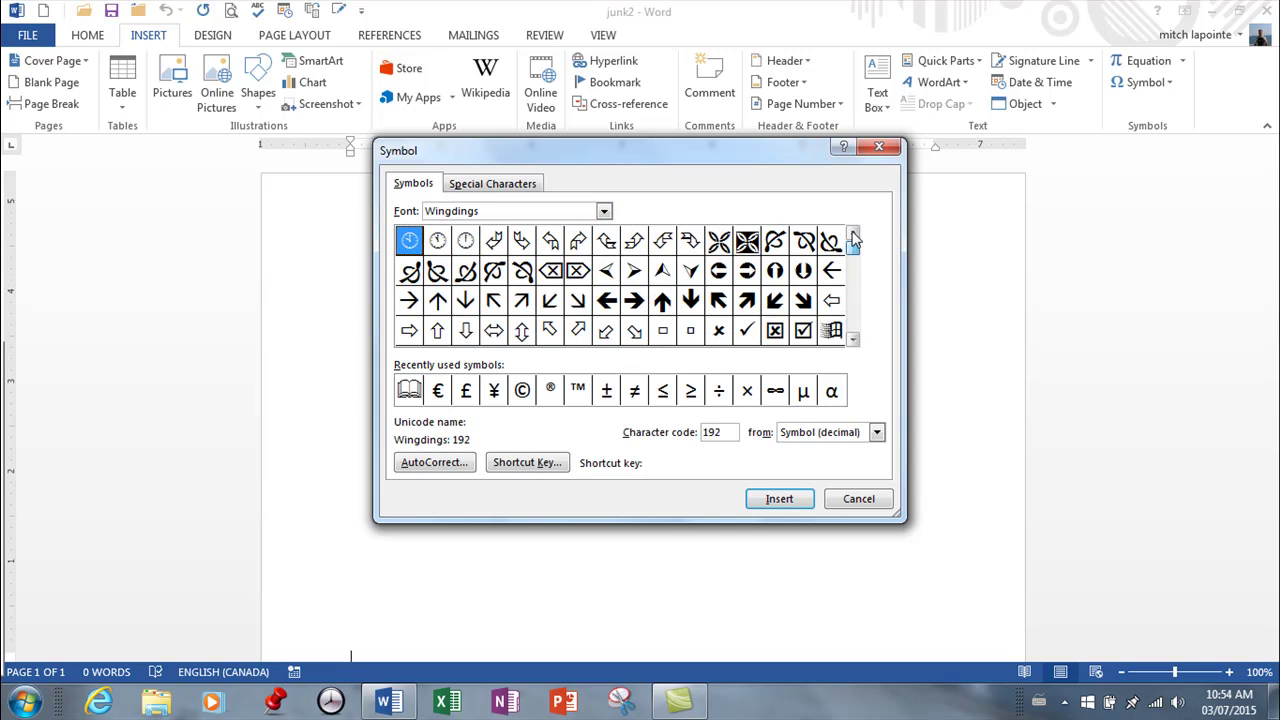
{"action": "left_click", "coordinate": [607, 213]}
{"action": "mouse_move", "coordinate": [608, 281]}
{"action": "left_mouse_down"}
{"action": "mouse_move", "coordinate": [609, 233]}
{"action": "mouse_move", "coordinate": [613, 290]}
{"action": "left_mouse_up"}
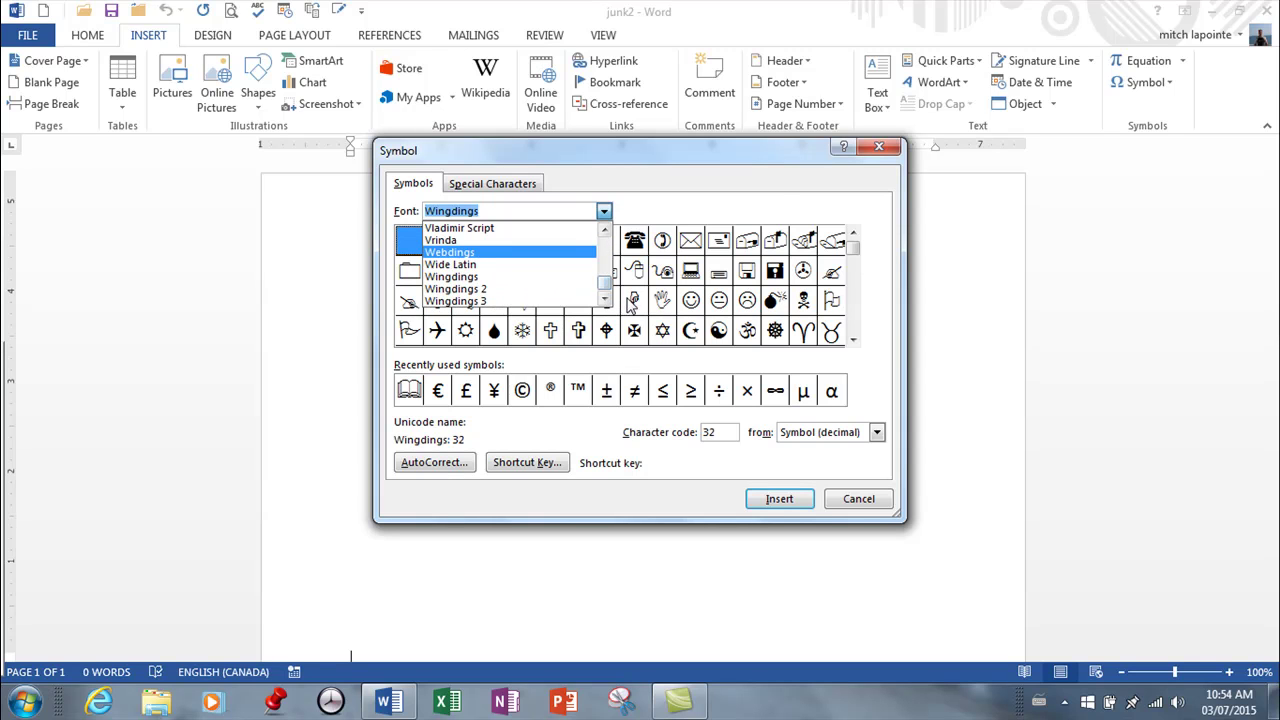
{"action": "left_click", "coordinate": [642, 246]}
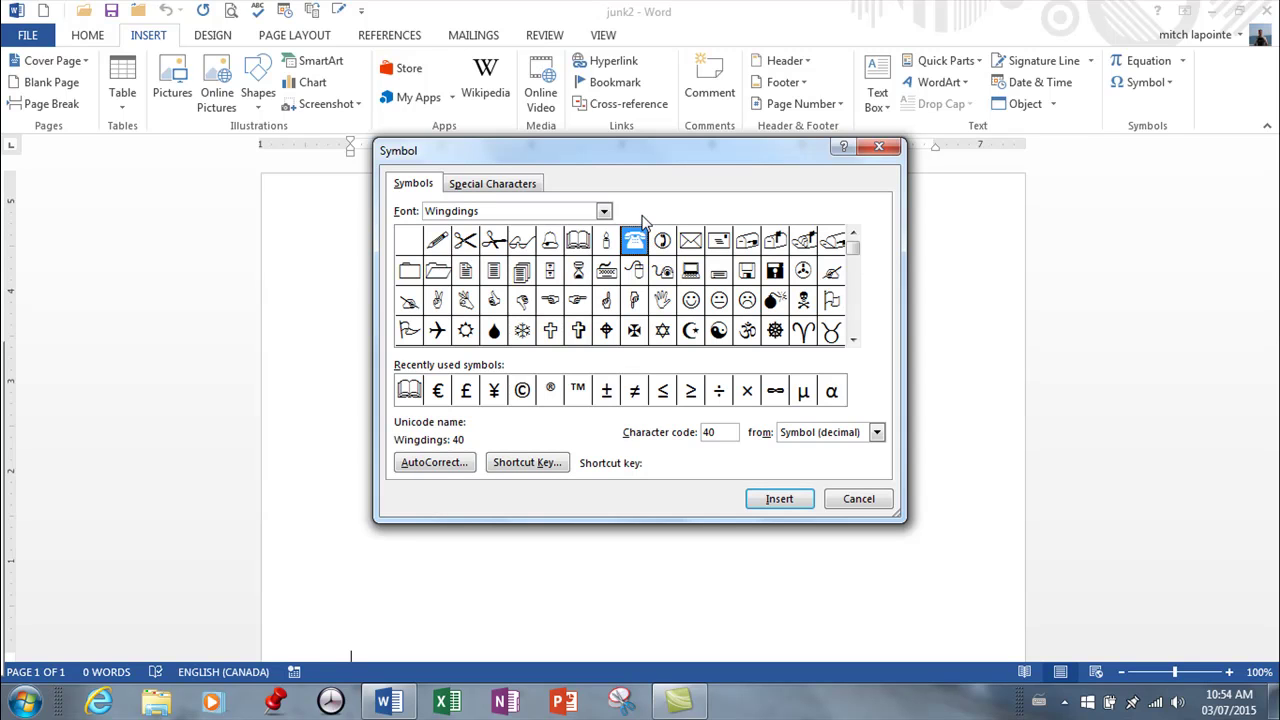
{"action": "left_click", "coordinate": [604, 274]}
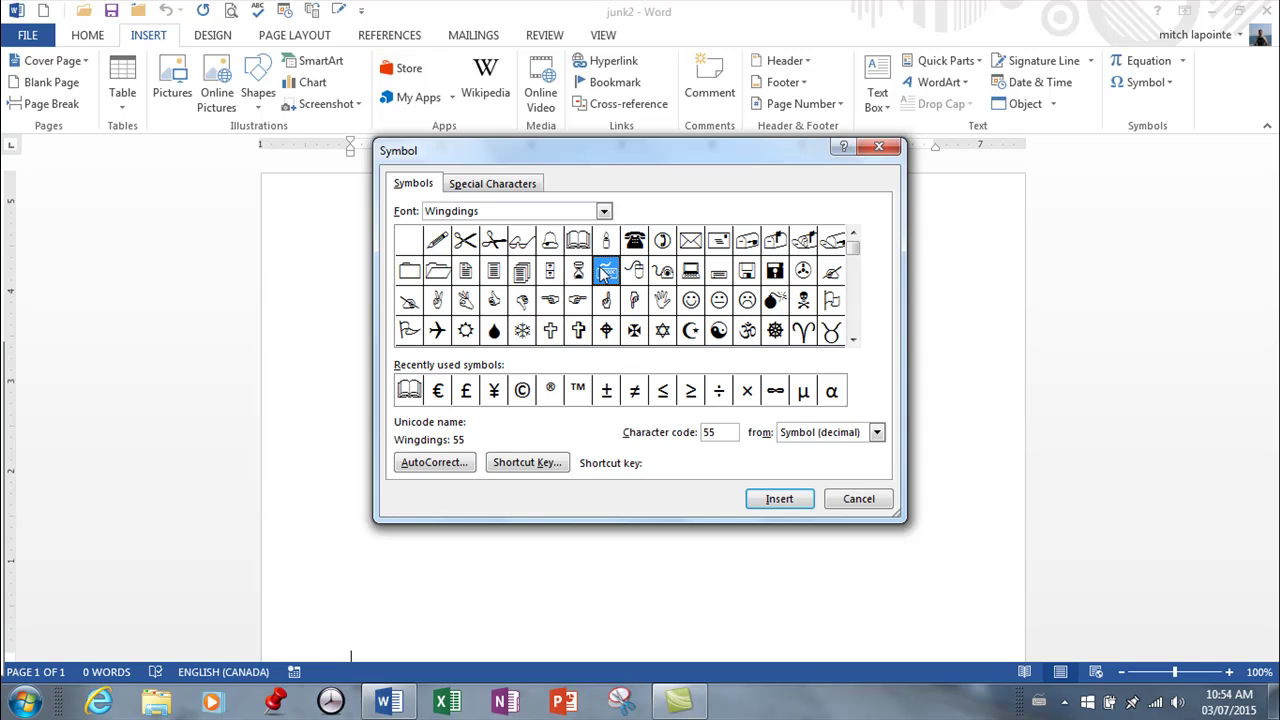
Assign the shortcut Ctrl+K to the selected keyboard symbol and test it by inserting the symbol into the document
{"action": "left_click", "coordinate": [522, 464]}
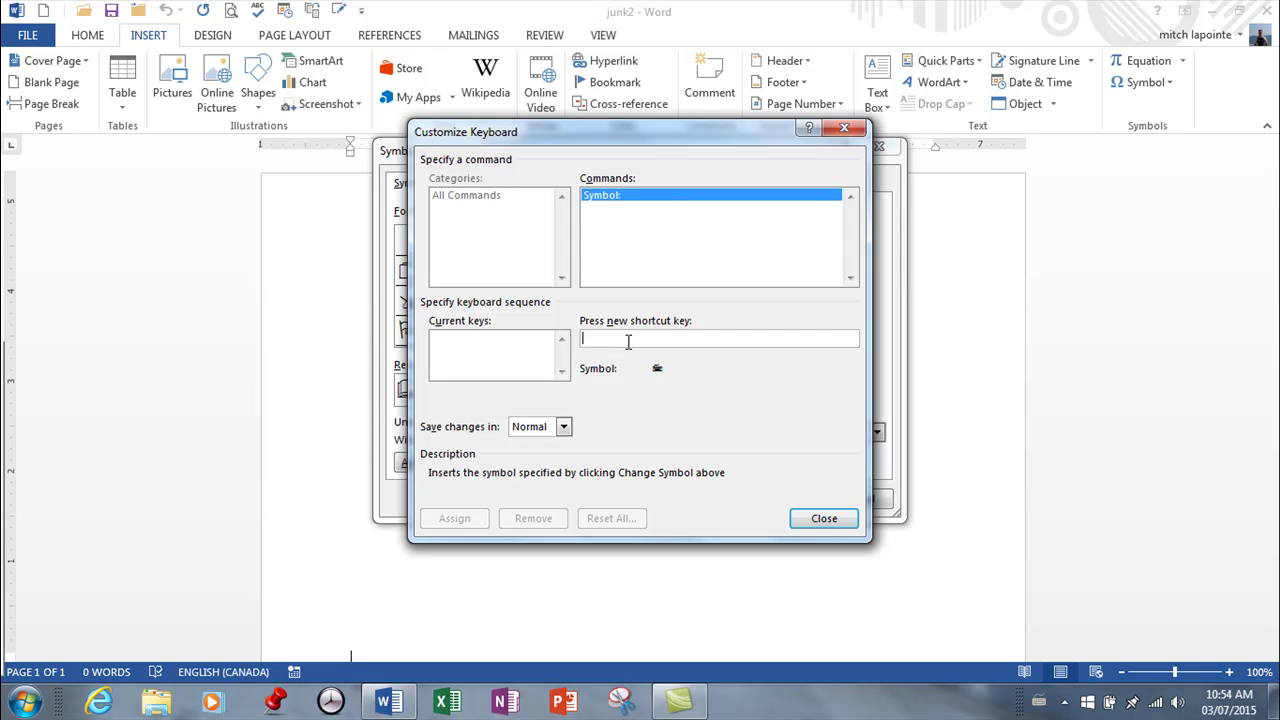
{"action": "key", "text": "ctrl+k"}
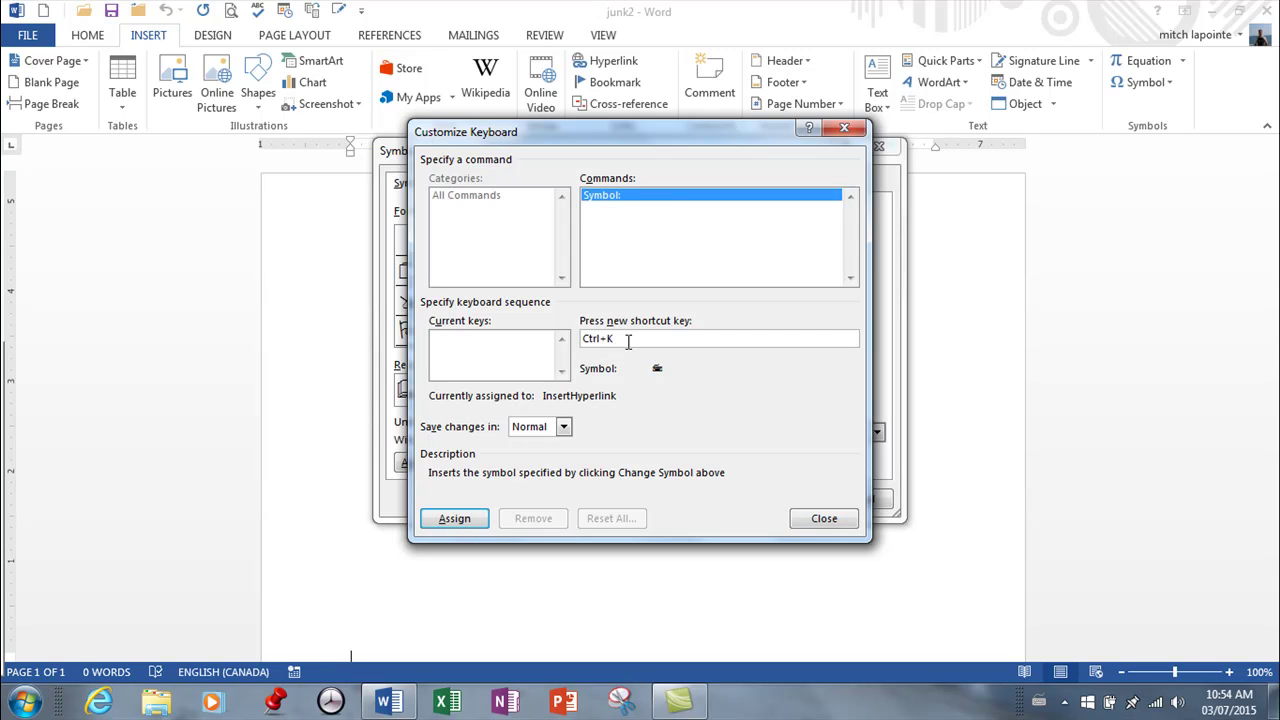
{"action": "left_click", "coordinate": [457, 517]}
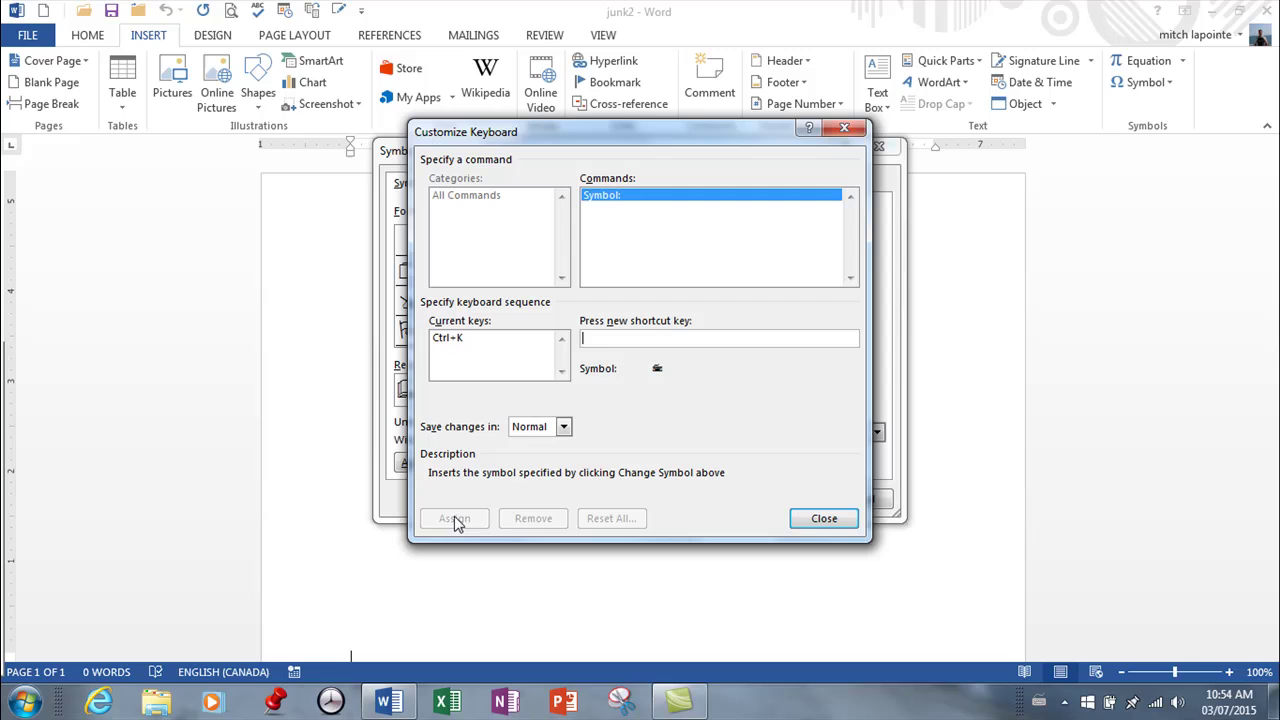
{"action": "left_click", "coordinate": [833, 520]}
{"action": "left_click", "coordinate": [858, 502]}
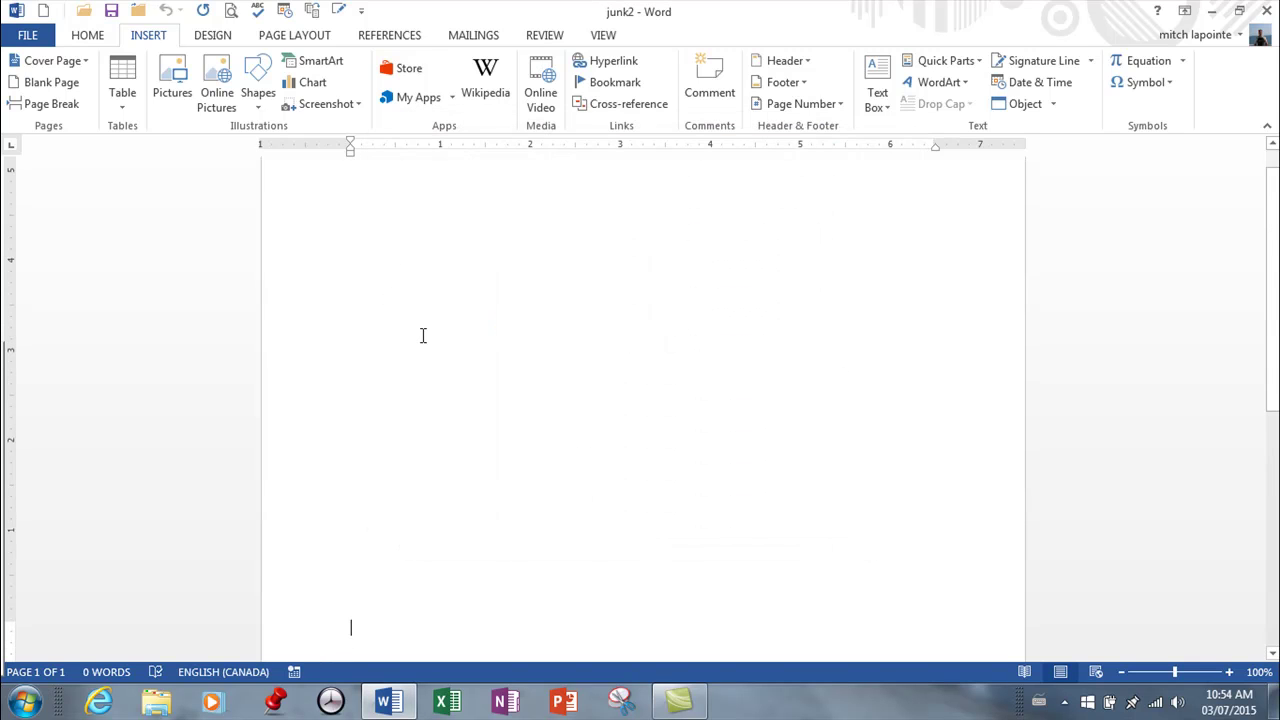
{"action": "key", "text": "ctrl+k"}
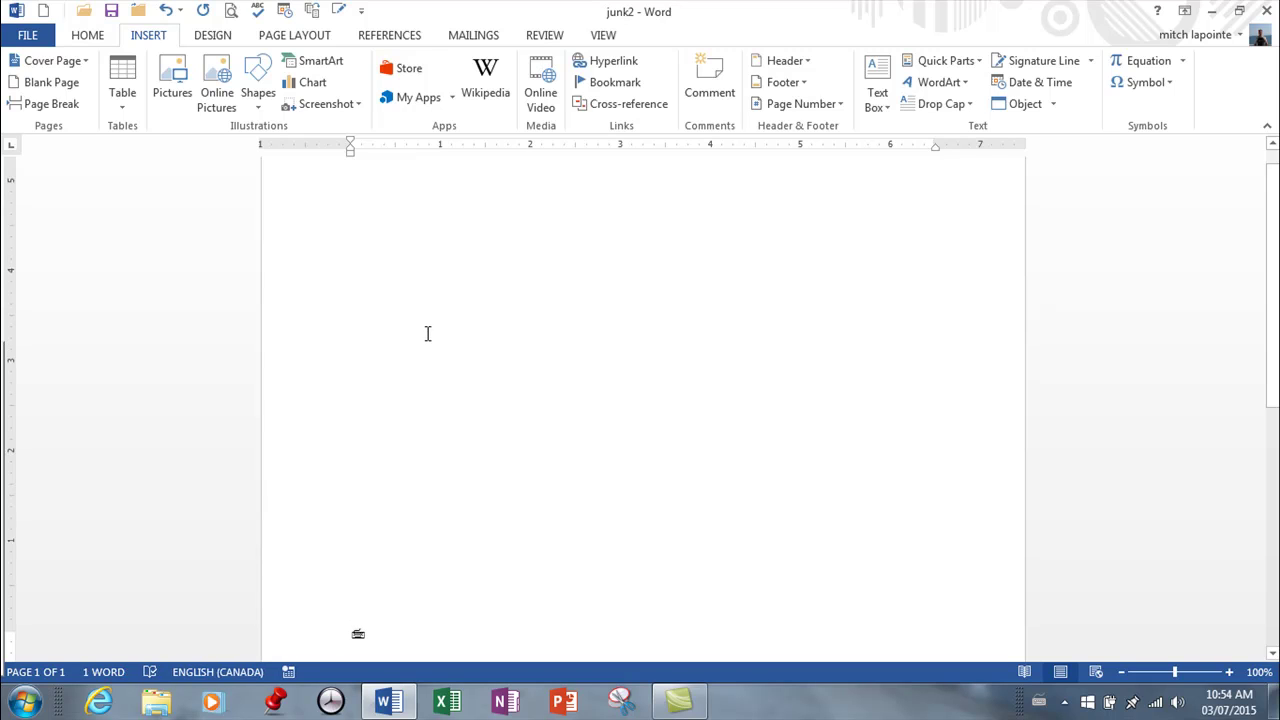
{"action": "scroll", "coordinate": [660, 390], "scroll_direction": "down", "scroll_amount": 3}
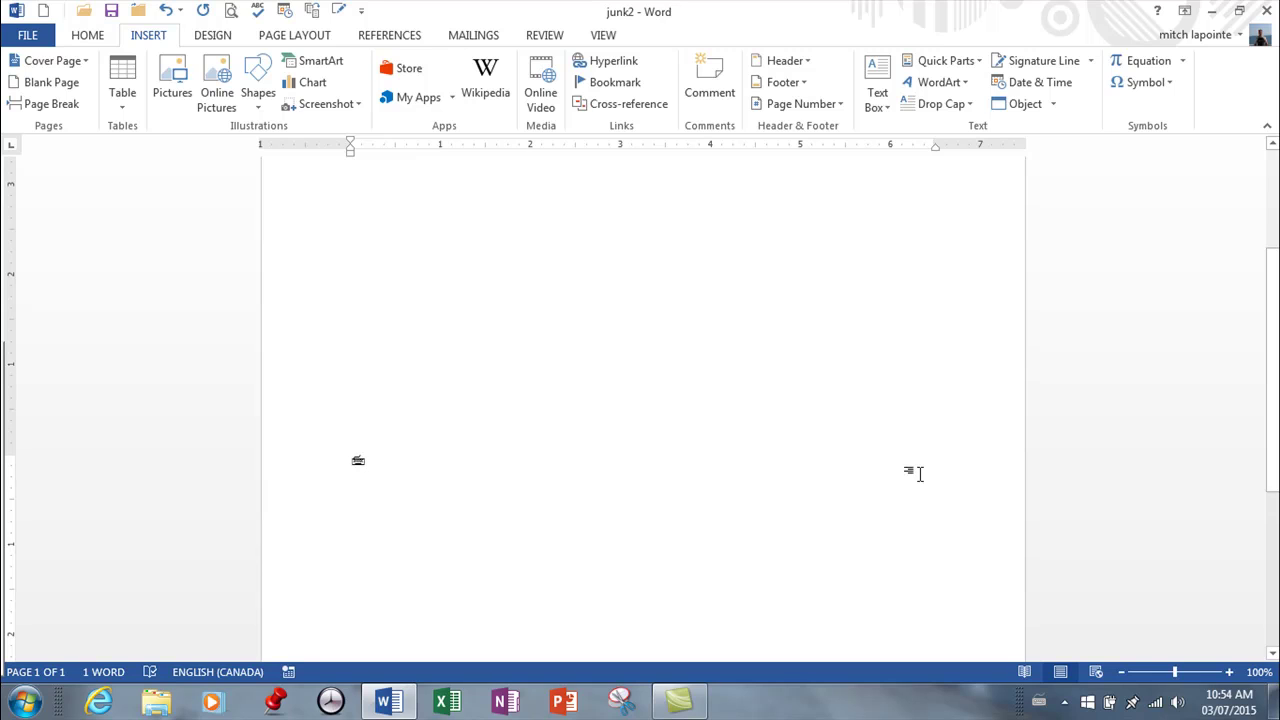